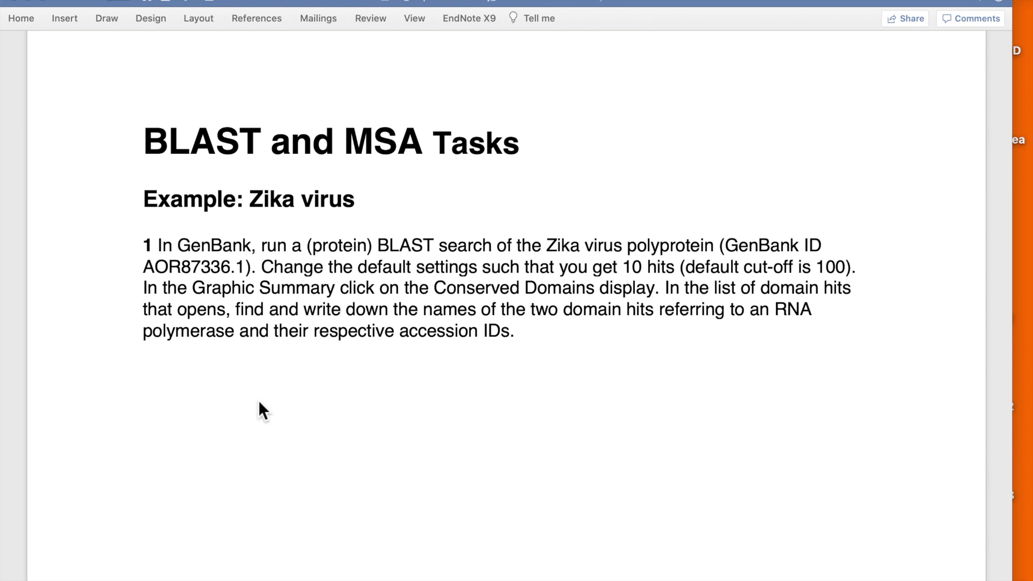
Search the web for 'genbank' and open the NCBI GenBank overview page
key(super+Tab)
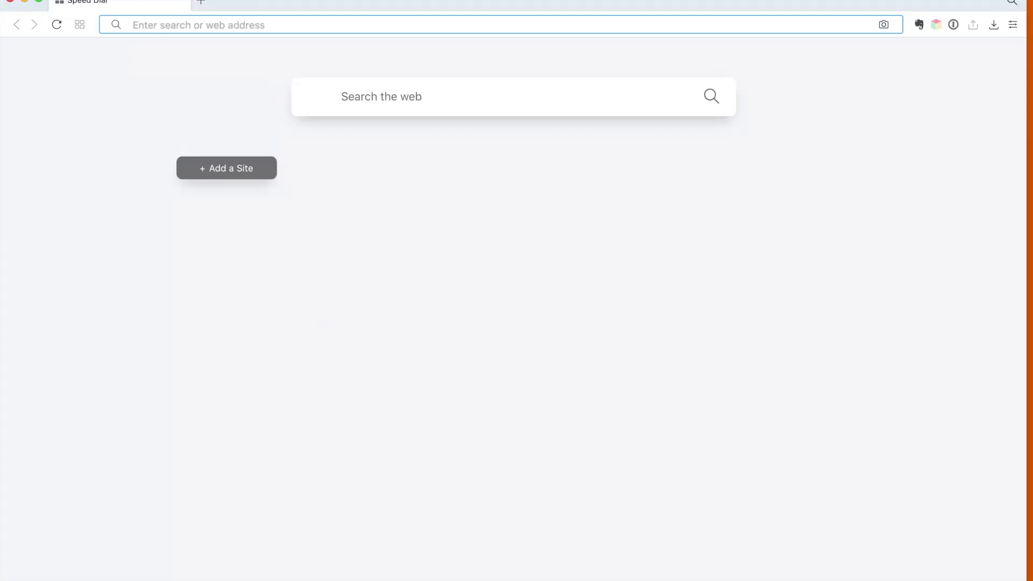
text(genb)
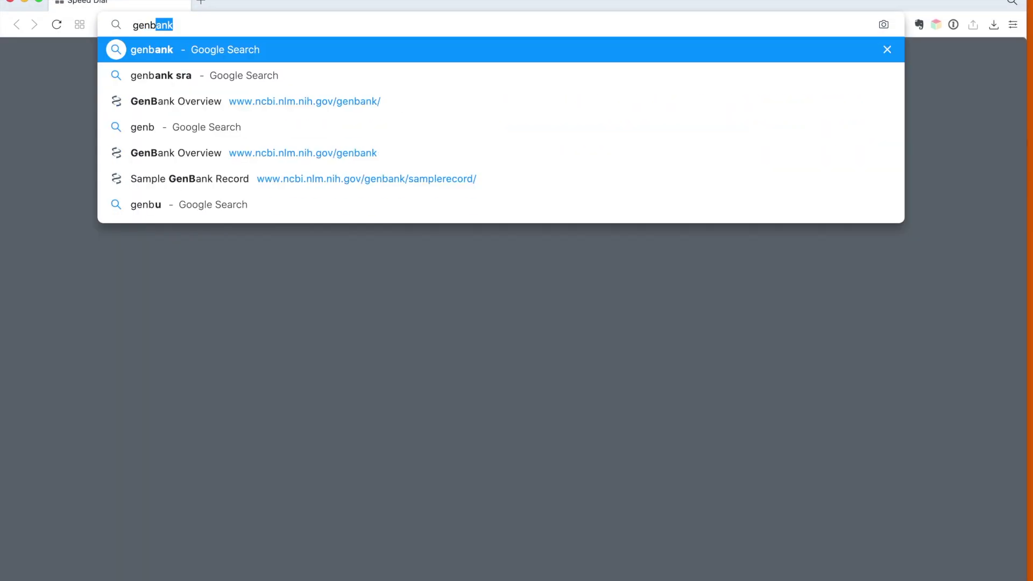
text(ank)
key(Return)
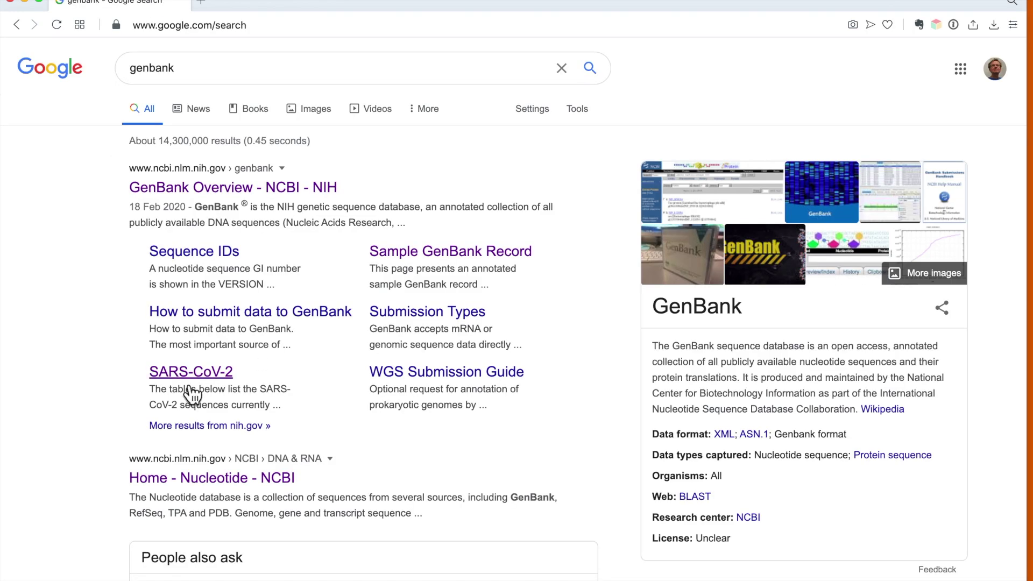
click(244, 192)
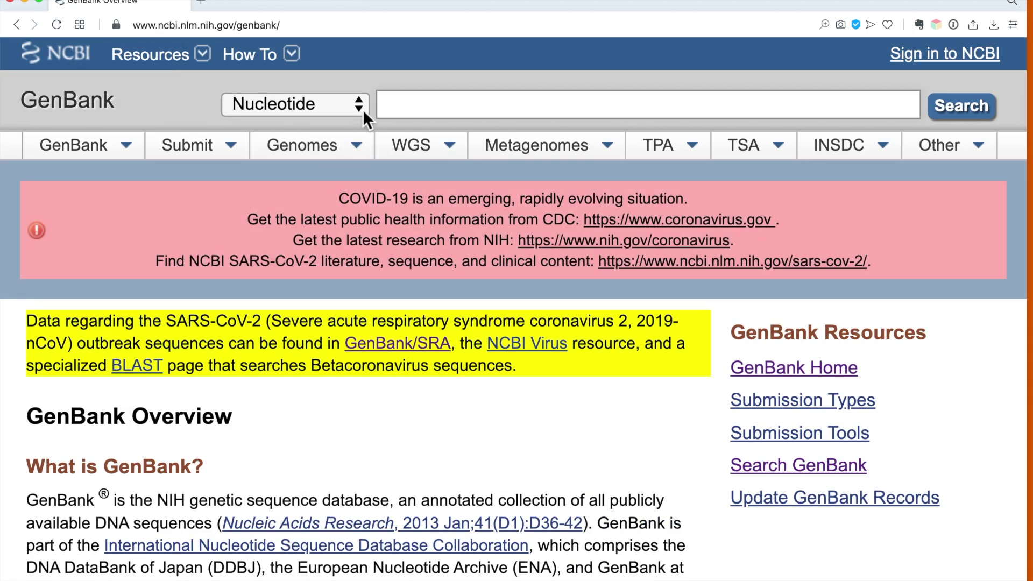
Search the Protein database for accession AOR87336.1 to bring up the Zika polyprotein record
click(360, 105)
click(335, 133)
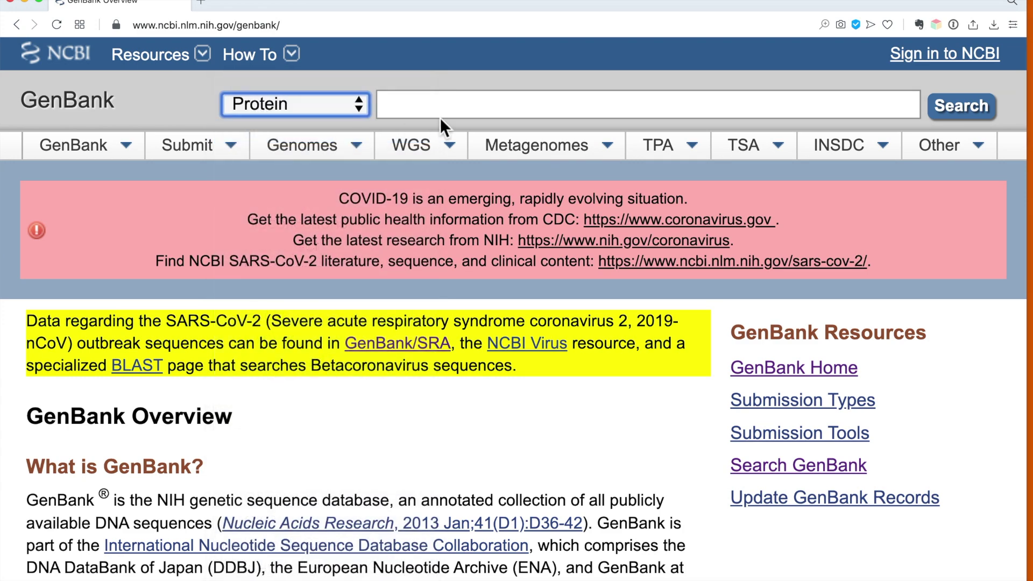
click(453, 110)
text(AOR87336.1)
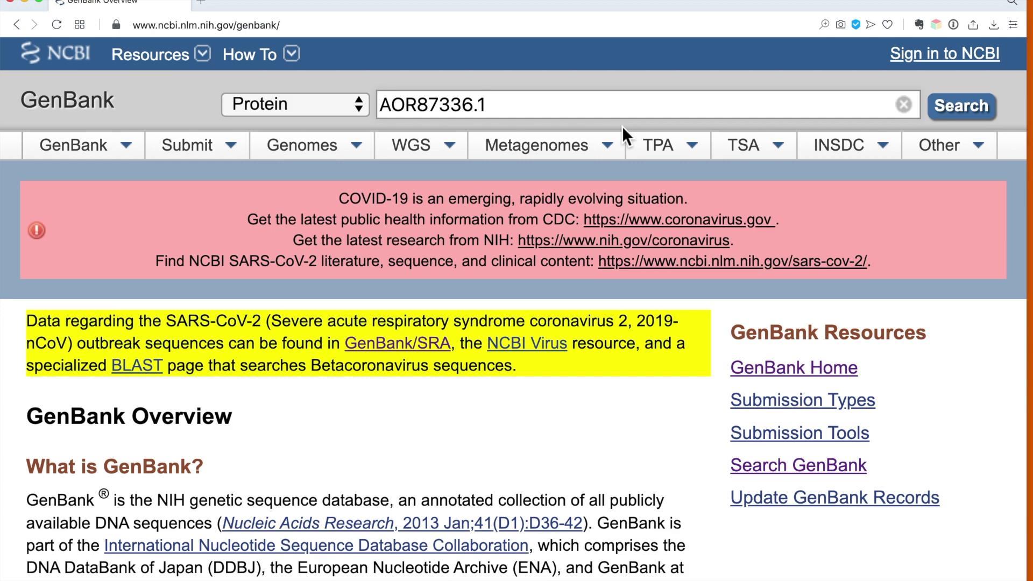
click(961, 106)
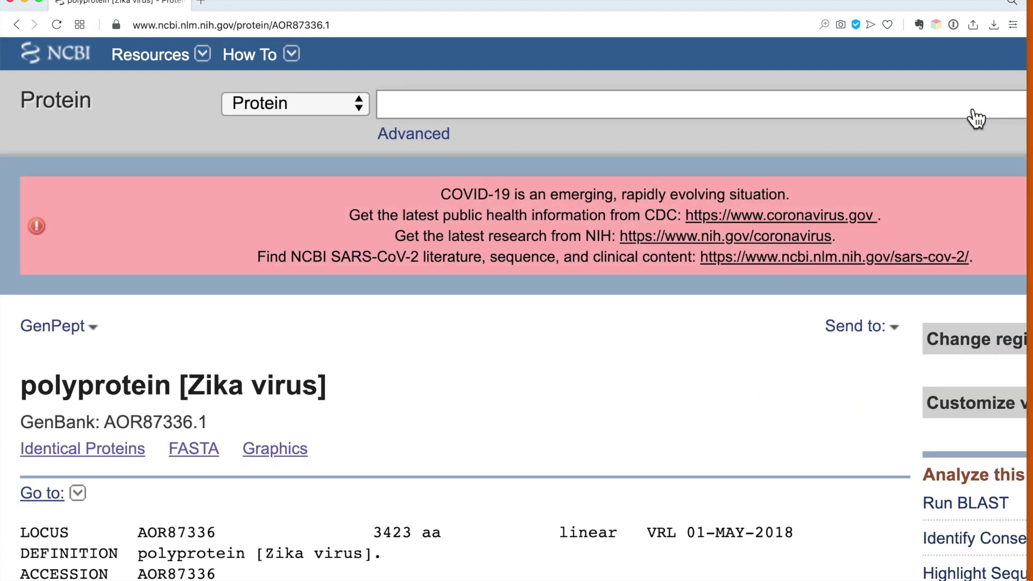
Start a BLAST search from the AOR87336.1 protein record
scroll(974, 115, down, 5)
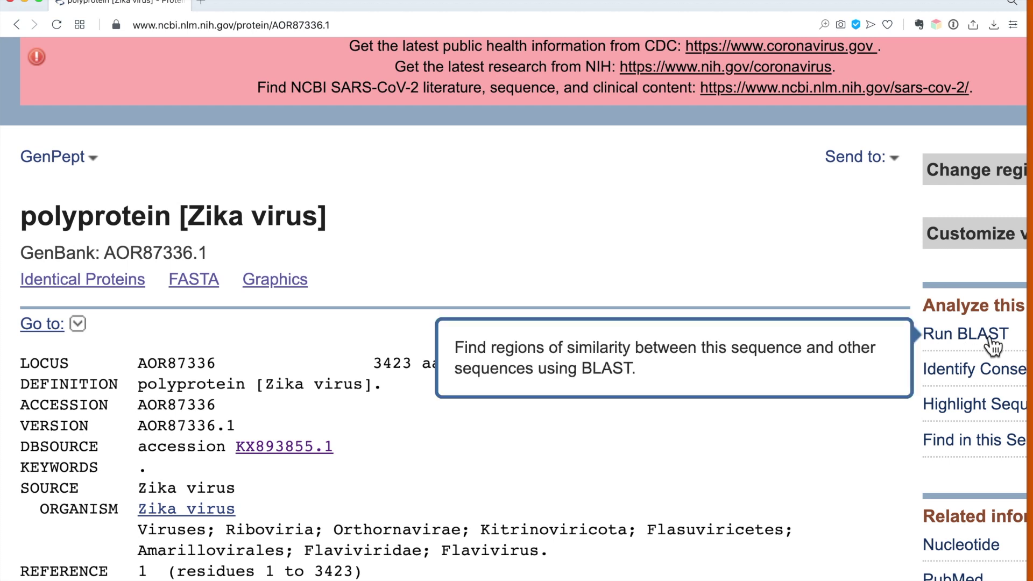
click(989, 336)
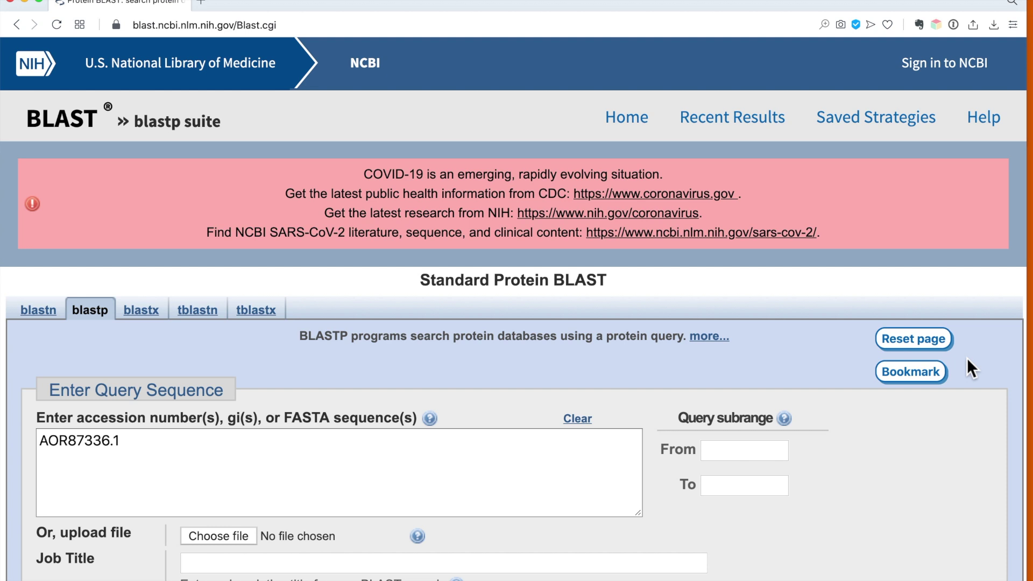
scroll(967, 358, down, 10)
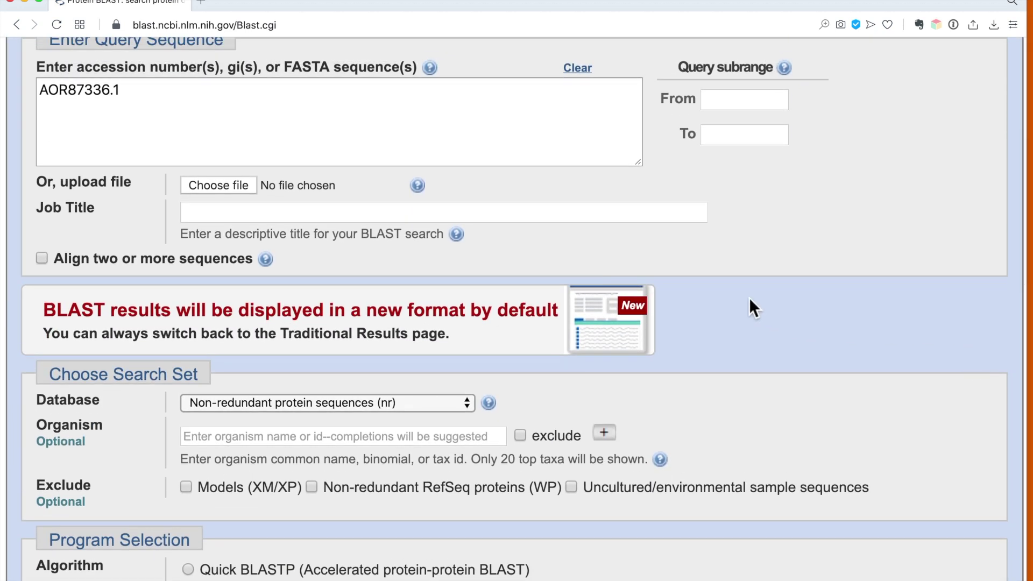
scroll(664, 303, down, 6)
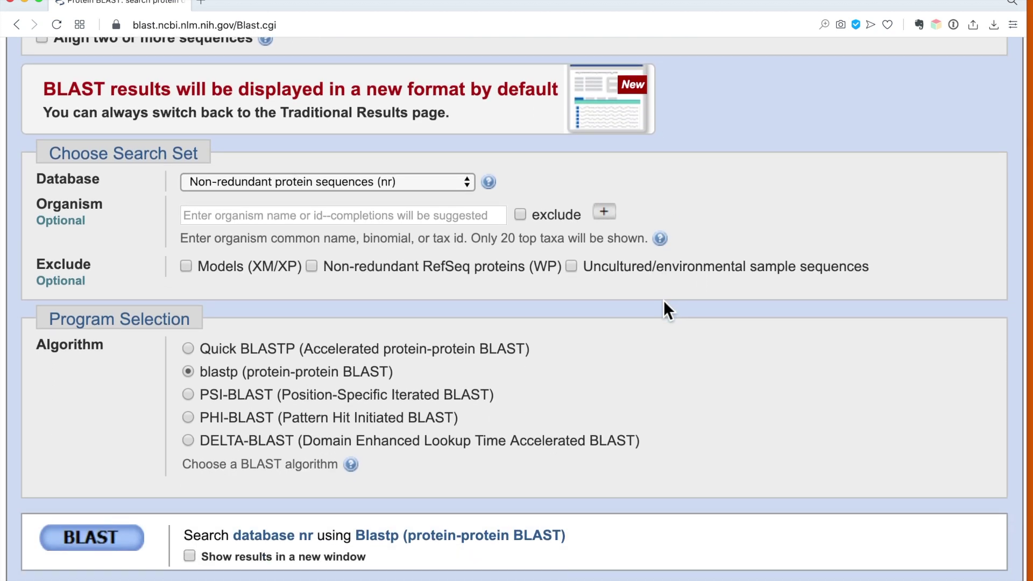
scroll(664, 304, down, 8)
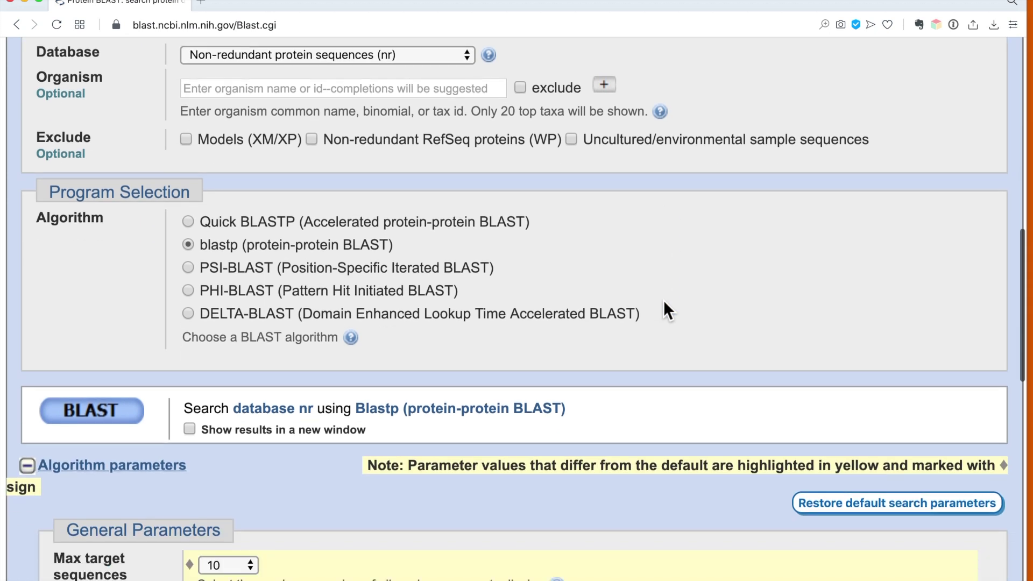
Set Max target sequences to 10 under Algorithm parameters and submit the blastp search
click(94, 282)
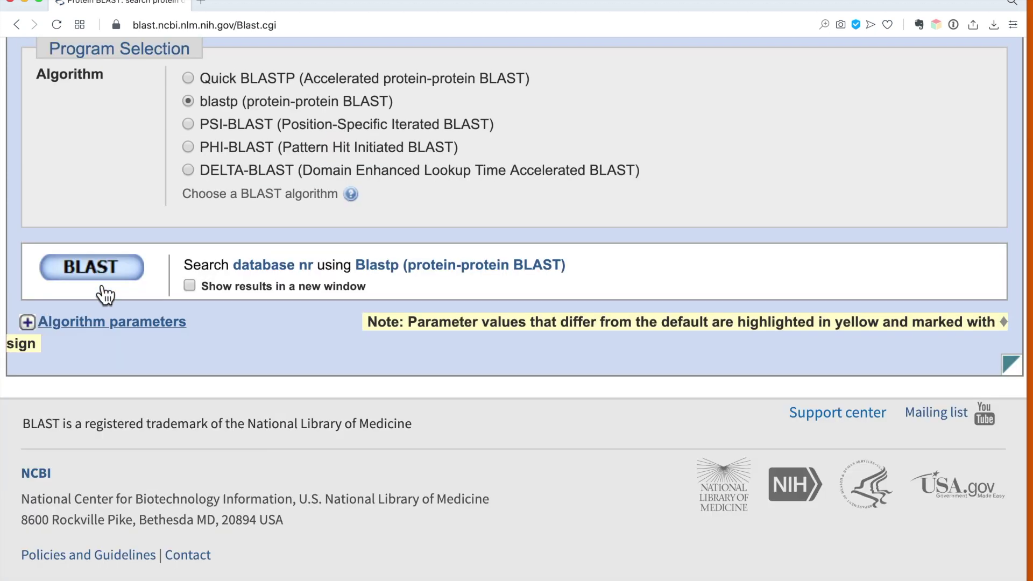
click(92, 323)
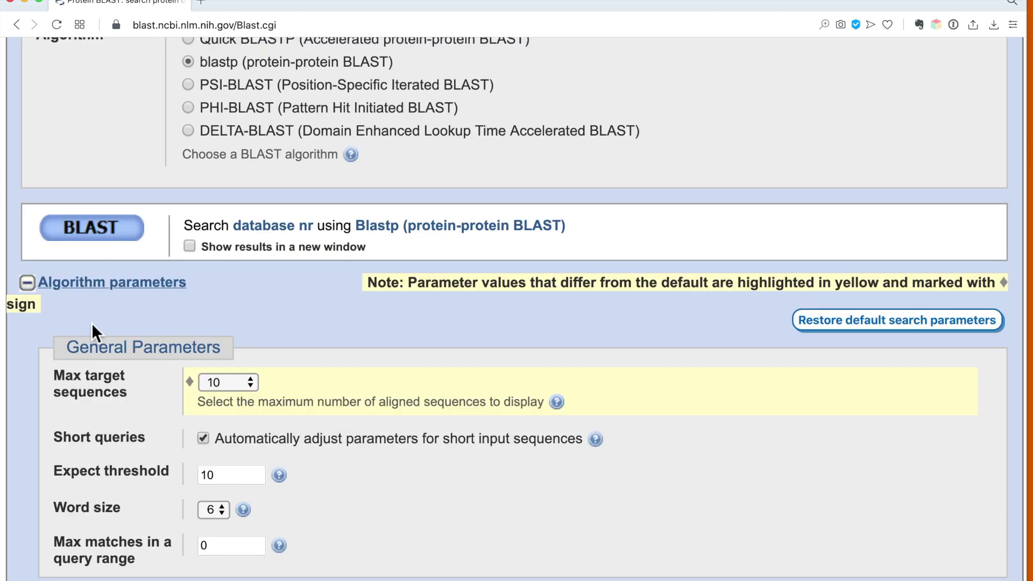
click(252, 380)
click(231, 430)
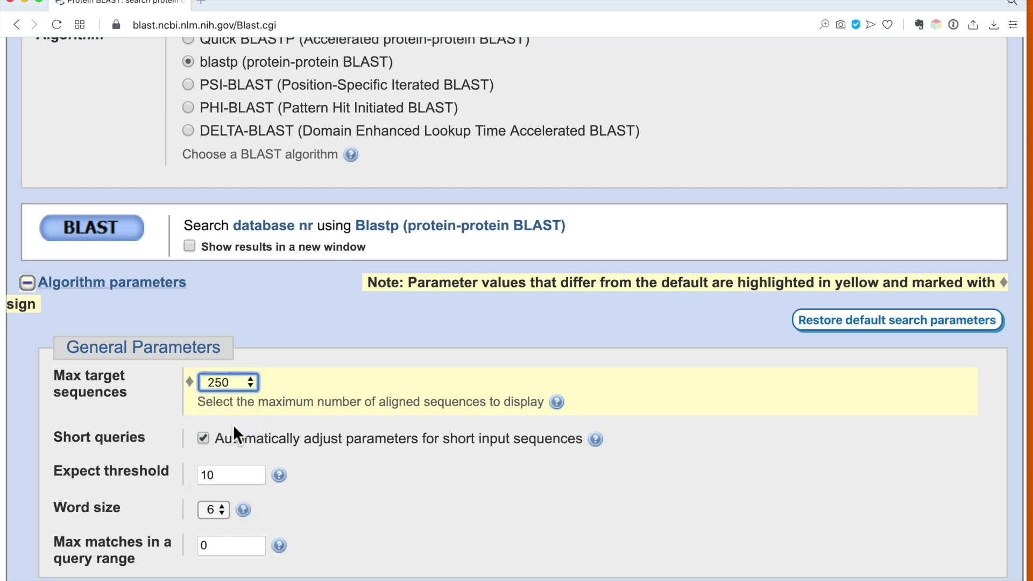
click(249, 382)
click(237, 373)
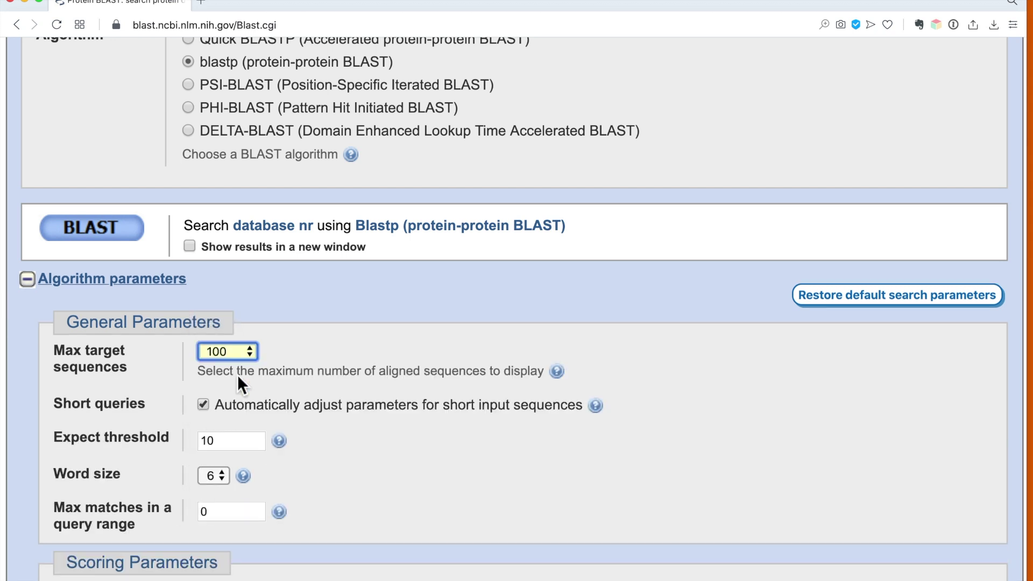
click(251, 352)
click(220, 326)
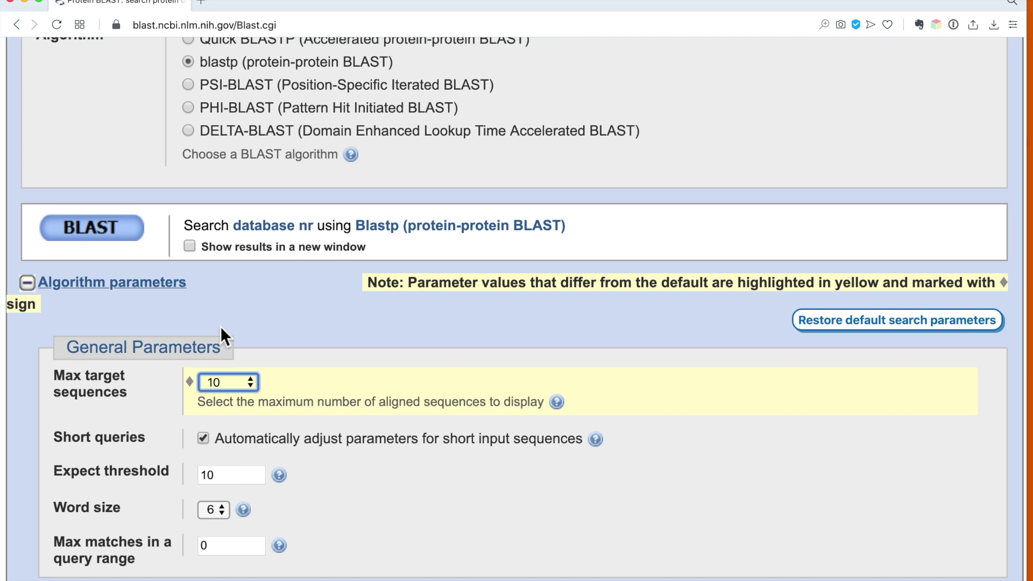
click(106, 236)
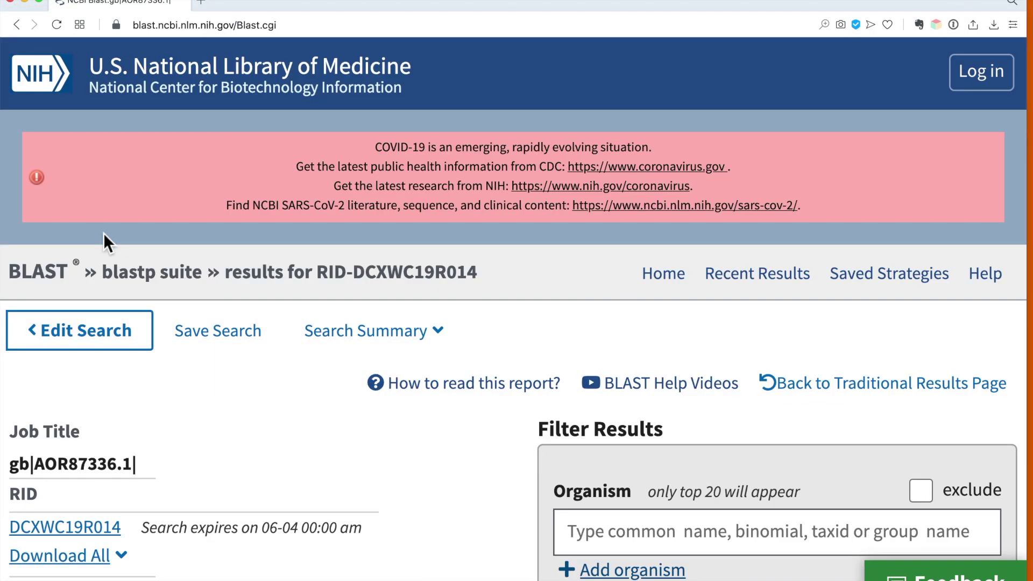
Zoom out and scroll through the 10 Zika polyprotein hits, then return to Word
scroll(103, 233, down, 5)
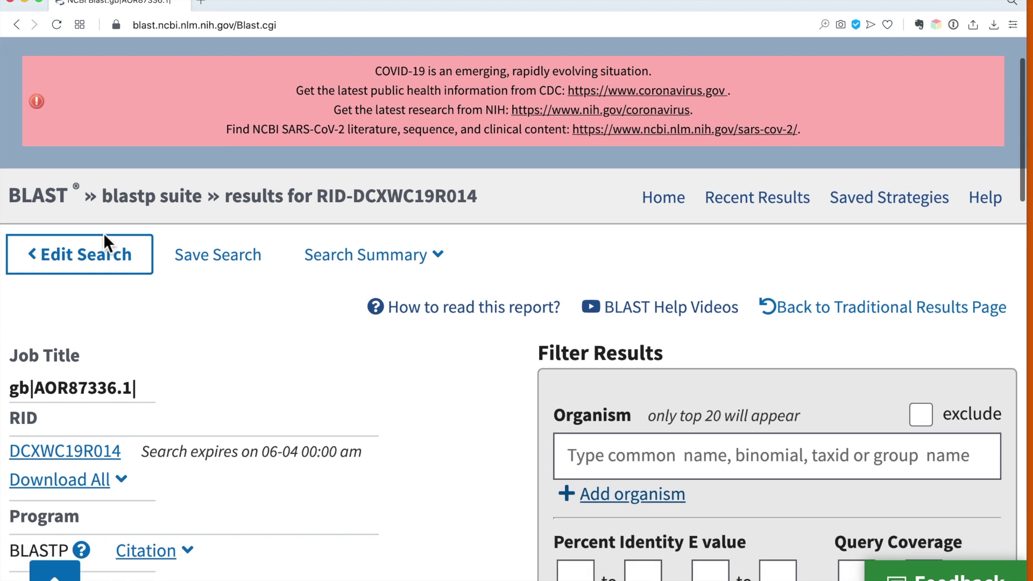
scroll(105, 237, down, 5)
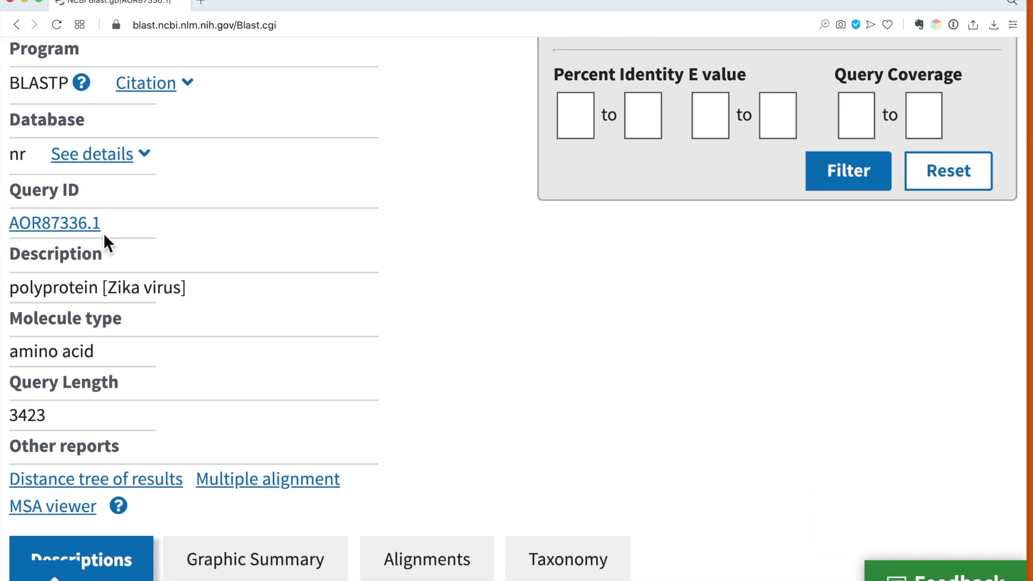
key(super+minus)
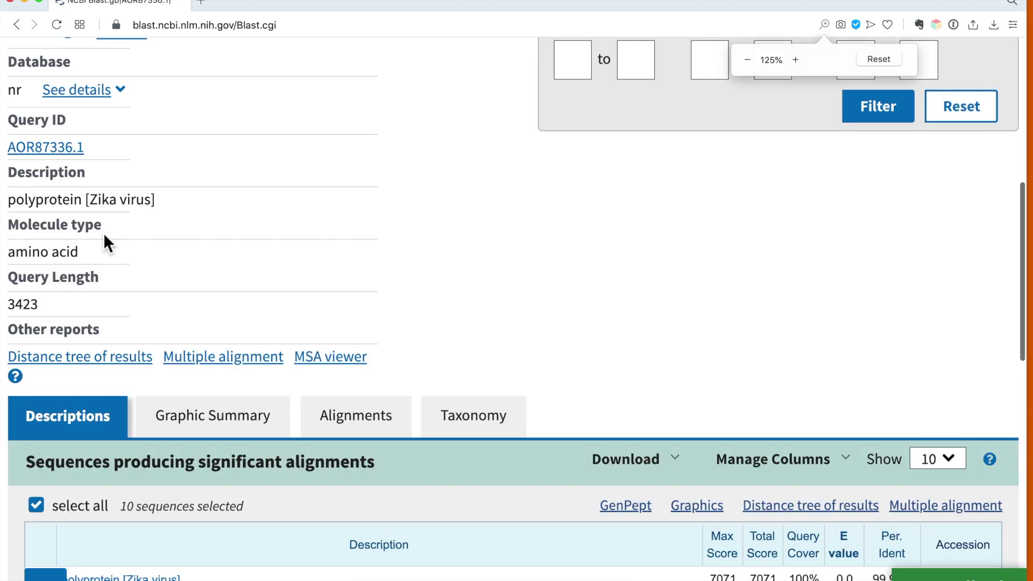
scroll(103, 233, down, 5)
scroll(103, 234, down, 2)
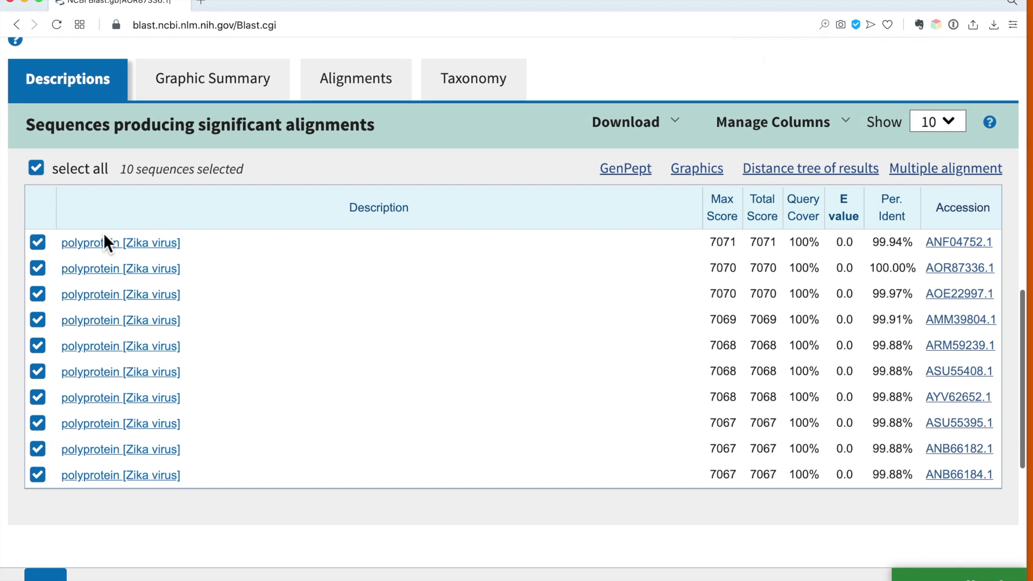
key(super+Tab)
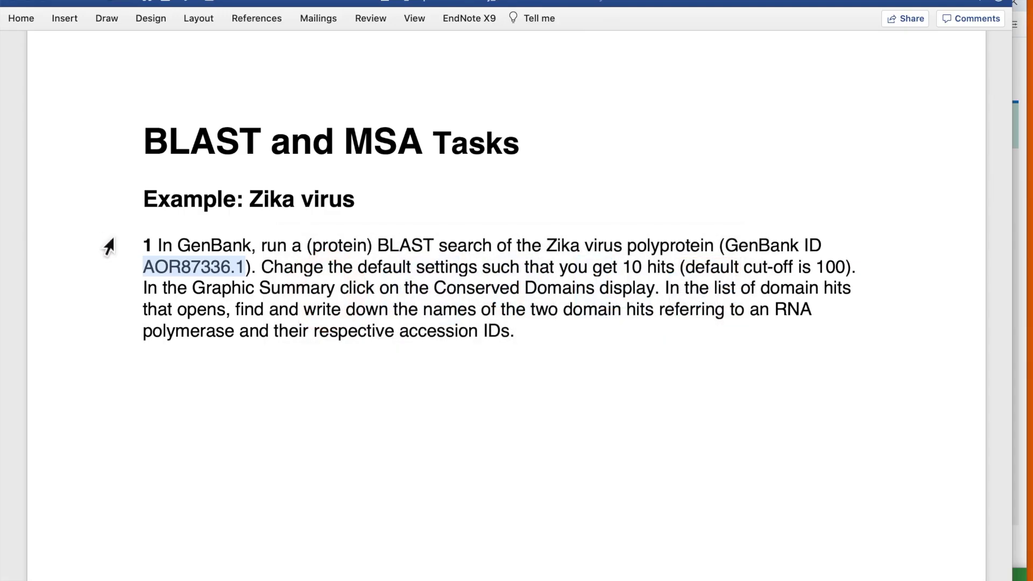
Deselect the accession text in task 1 and go back to the BLAST results
click(658, 367)
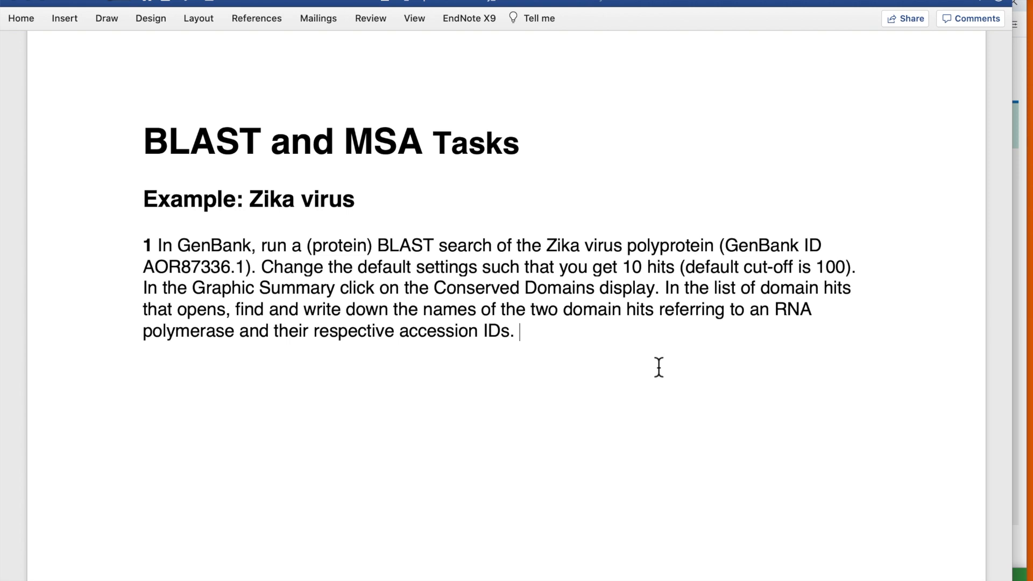
key(super+Tab)
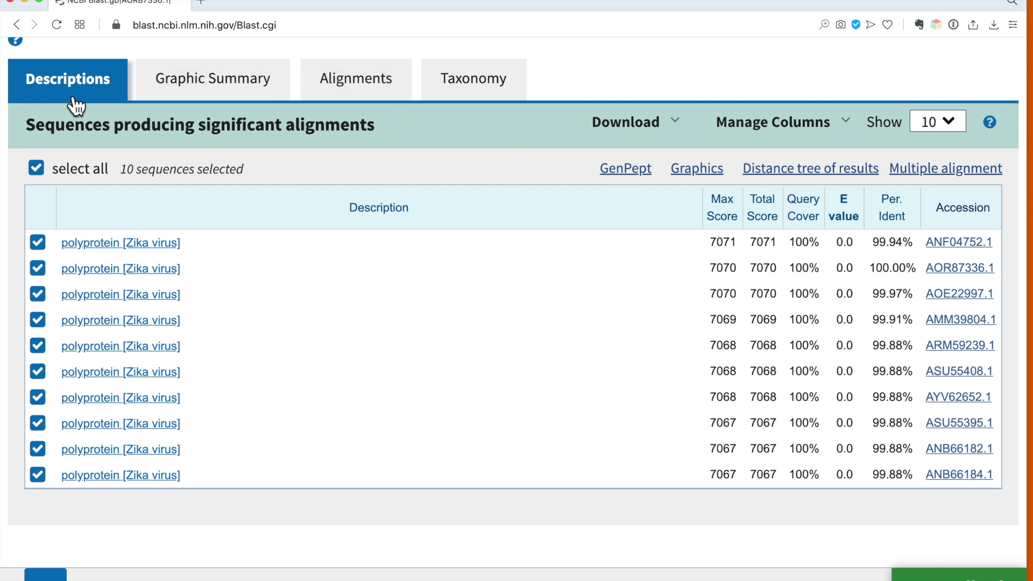
Find 'polymer' among the domain hits and copy the pfam00972 Flavi_NS5 row
click(246, 100)
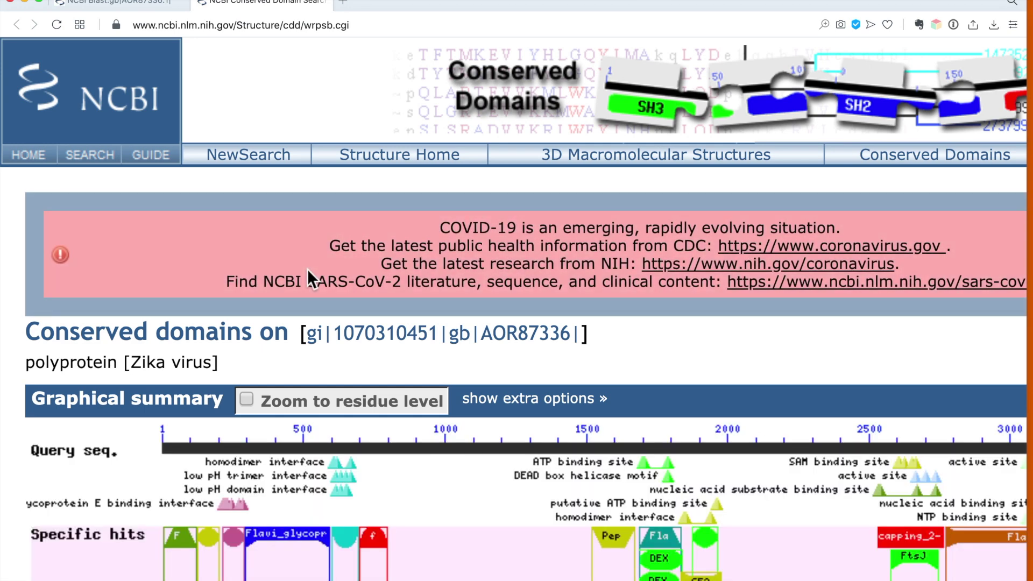
scroll(308, 269, down, 10)
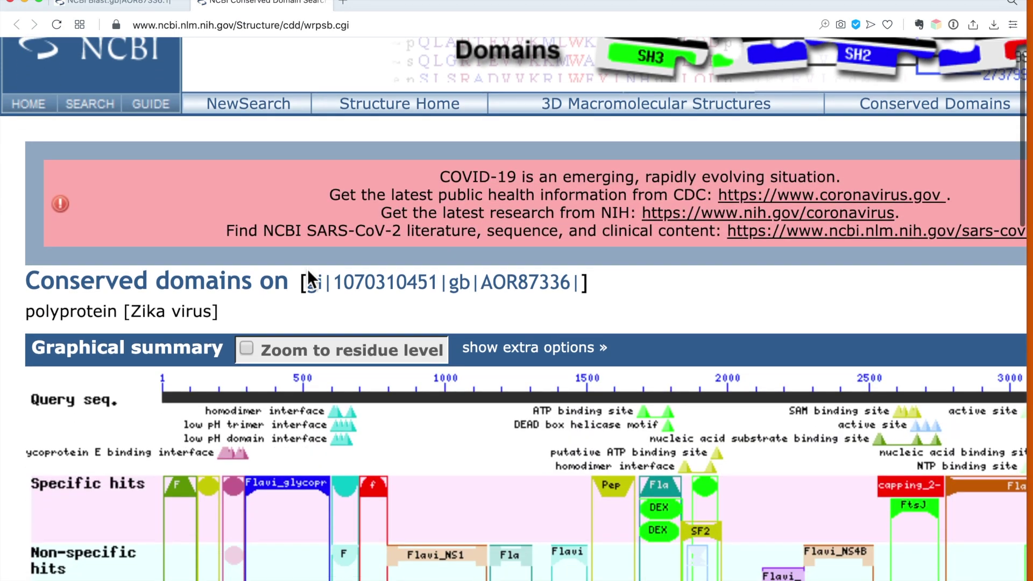
scroll(308, 269, down, 6)
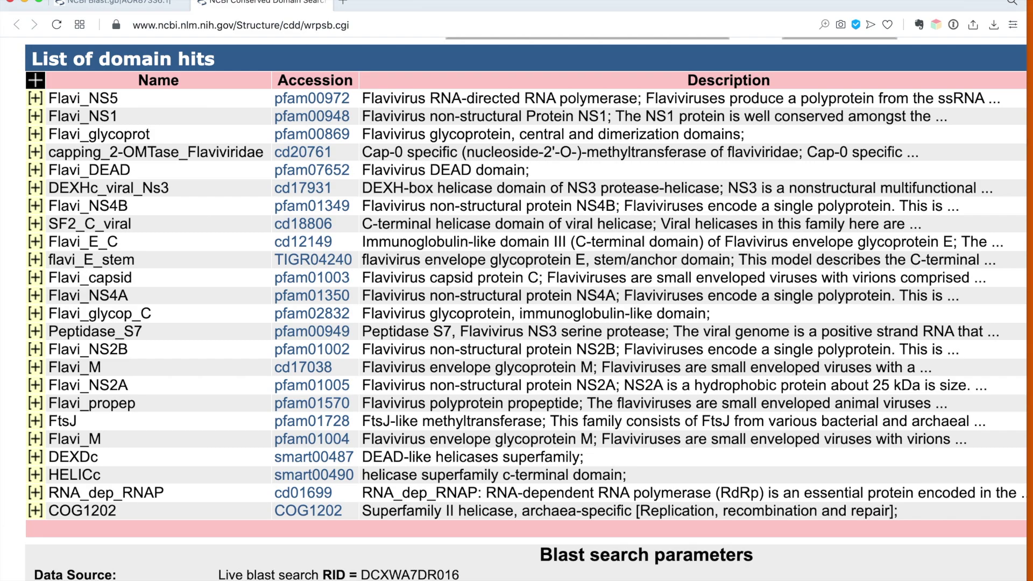
key(super+f)
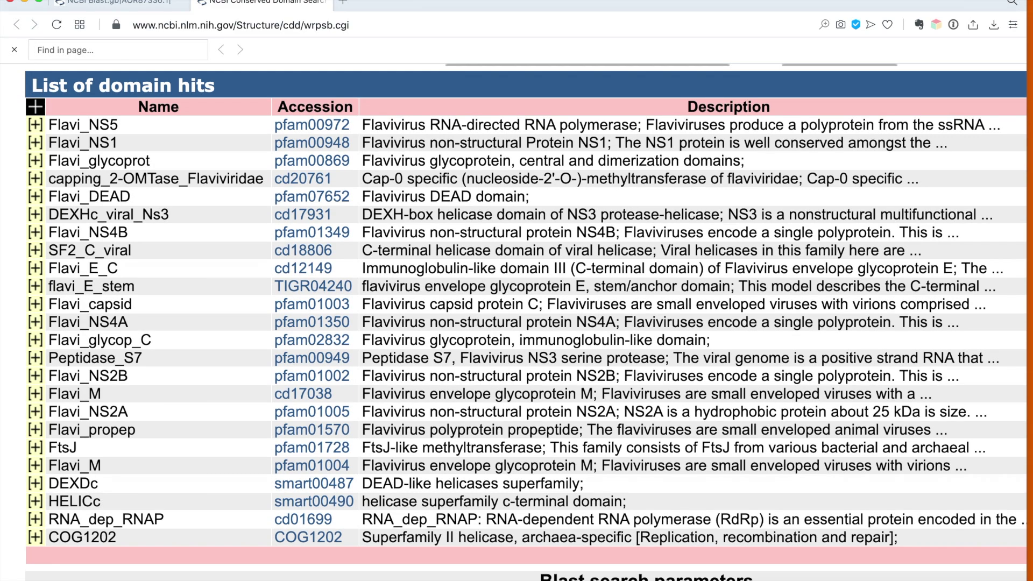
text(polymer)
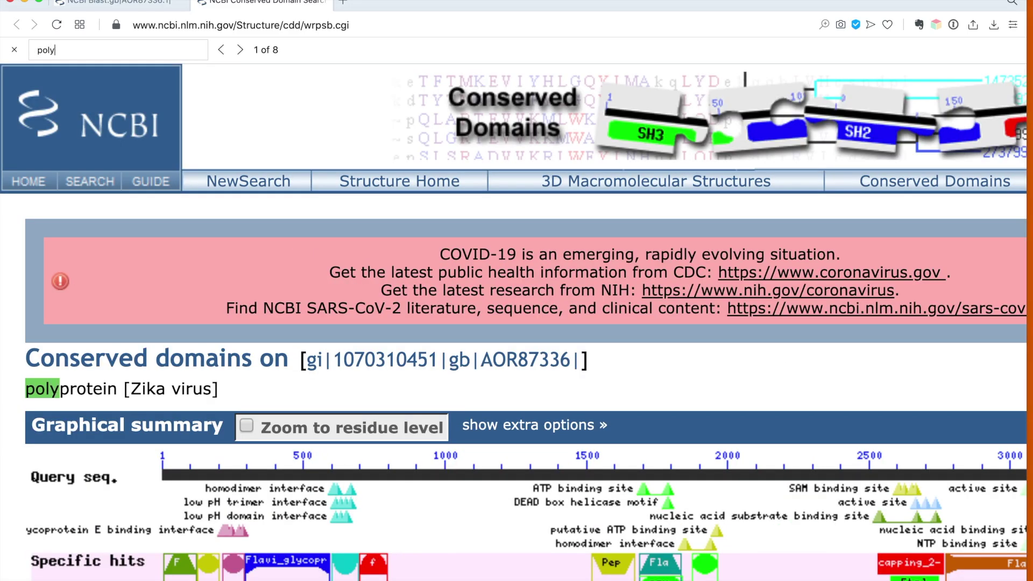
scroll(525, 322, down, 5)
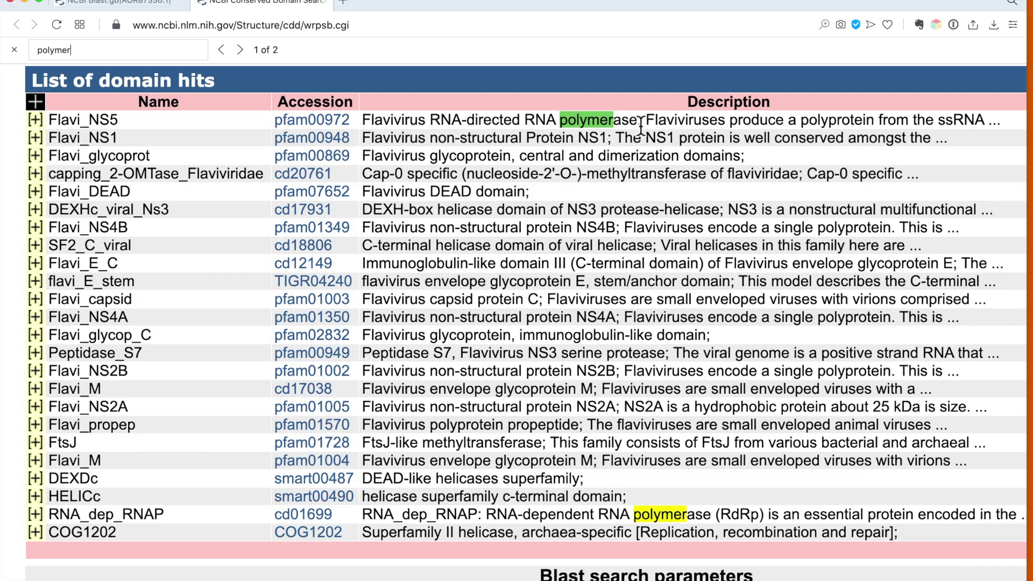
drag(640, 128, 277, 121)
key(super+c)
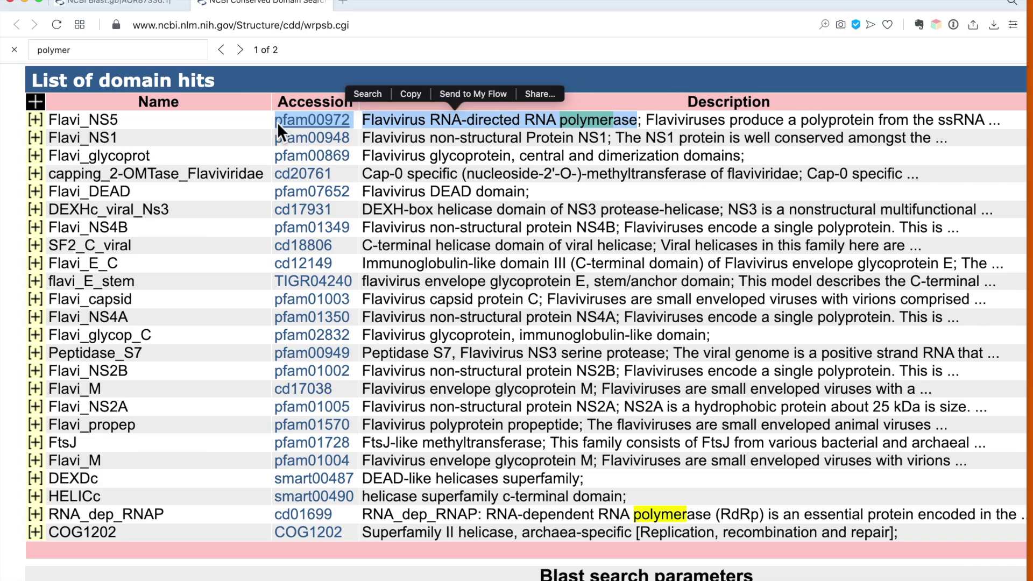
key(super+Tab)
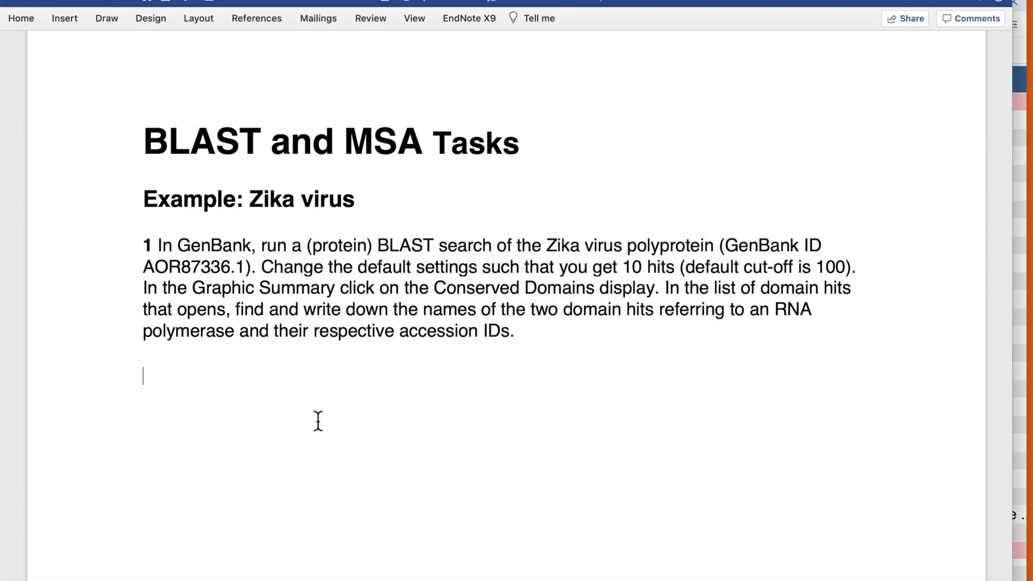
Paste the pfam00972 row, then copy and paste the cd01699 RNA_dep_RNAP row below it
key(super+v)
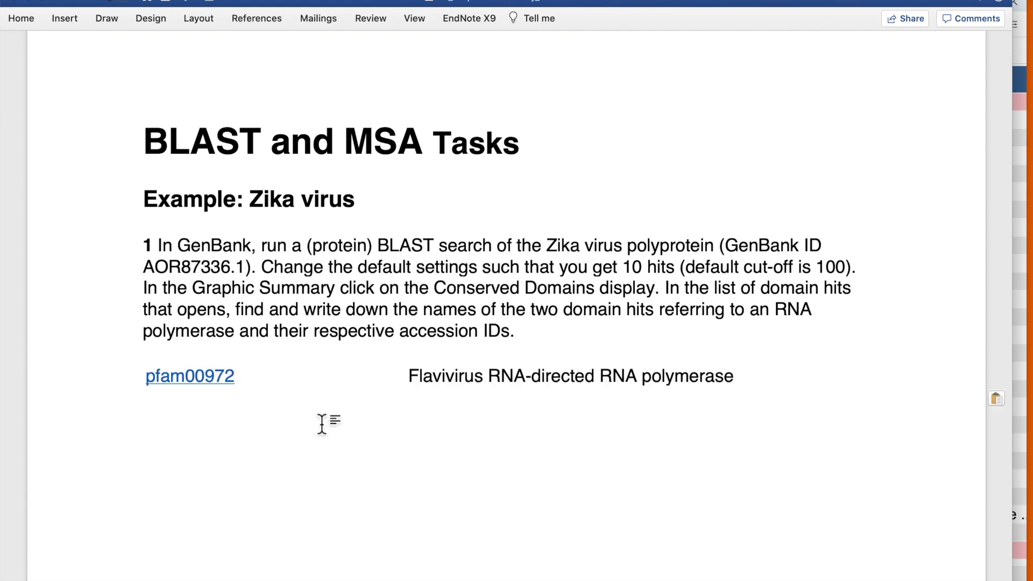
key(super+Tab)
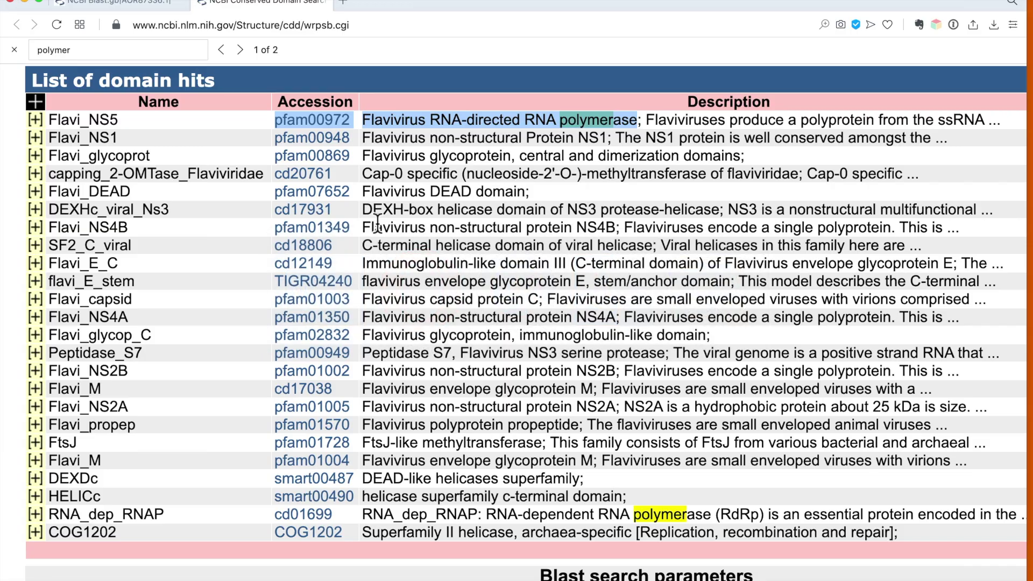
mouse_move(765, 515)
mouse_down()
mouse_move(664, 515)
mouse_move(640, 532)
mouse_move(293, 533)
mouse_move(276, 516)
mouse_up()
key(super+c)
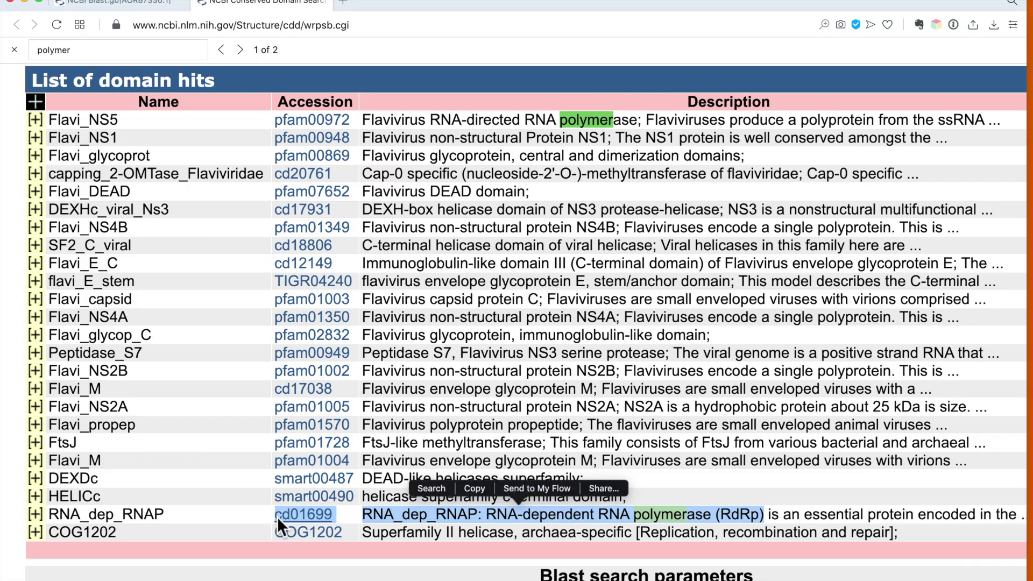
key(super+Tab)
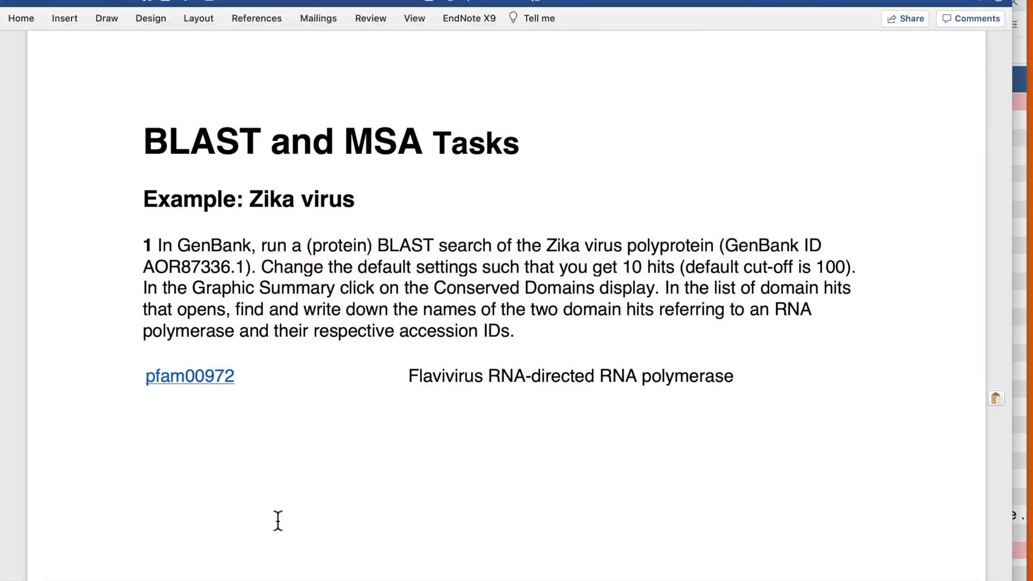
key(super+v)
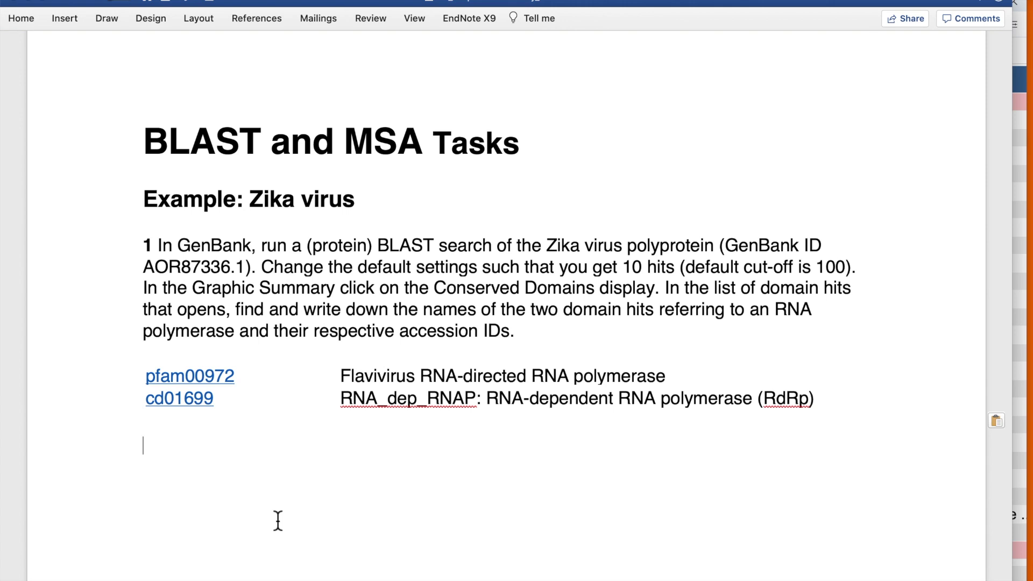
scroll(278, 520, down, 15)
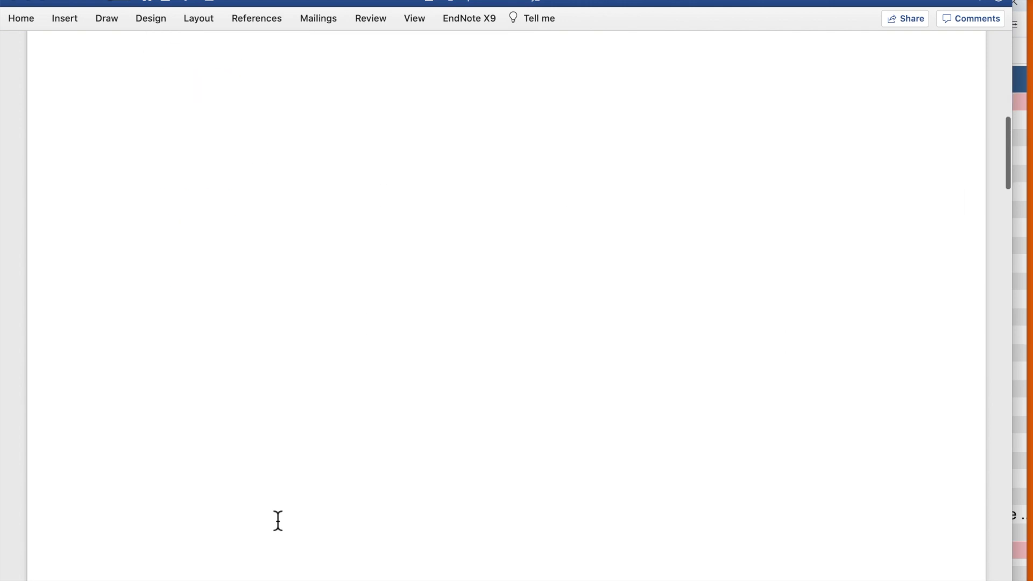
Scroll to task 2's HK1 BLAT question and open a new browser tab
scroll(278, 520, down, 8)
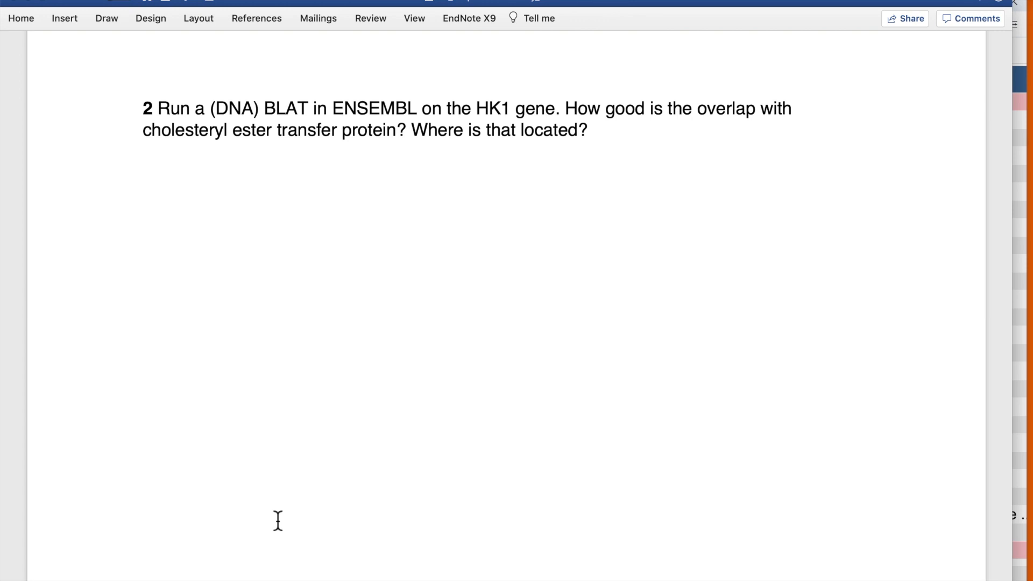
key(super+Tab)
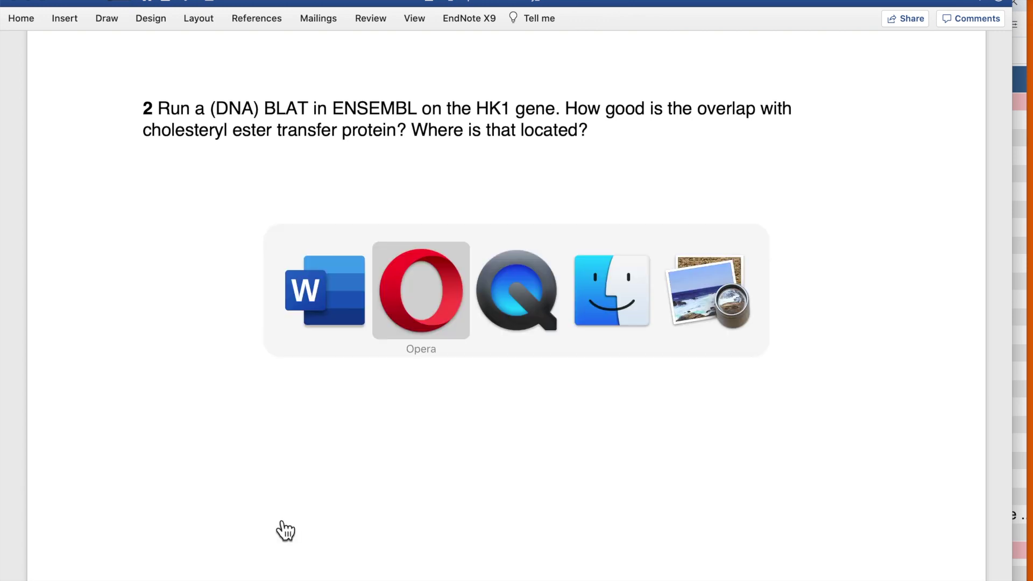
key(super+t)
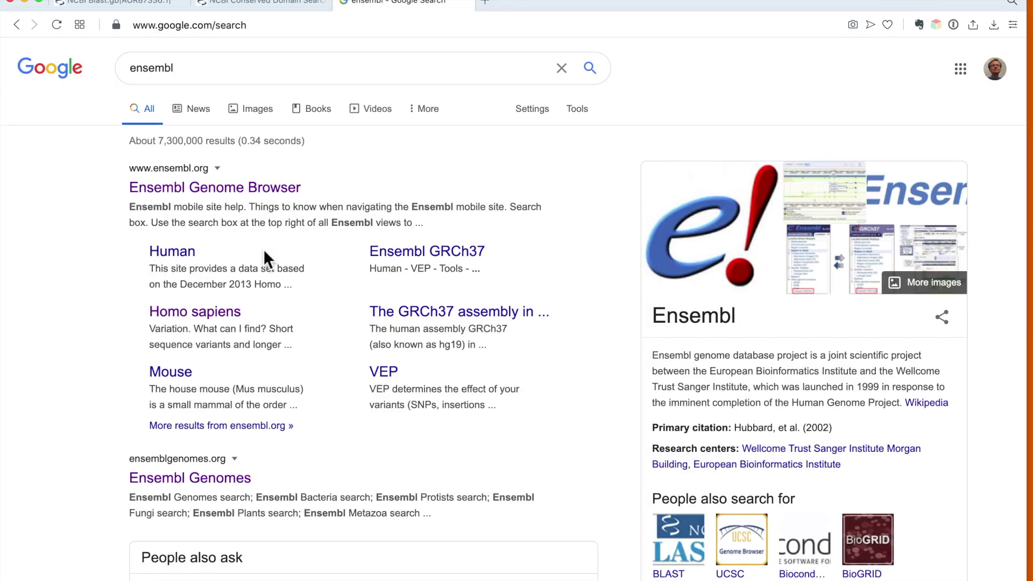
On Ensembl, search Human for HK1 and open the HK1 gene page
click(229, 195)
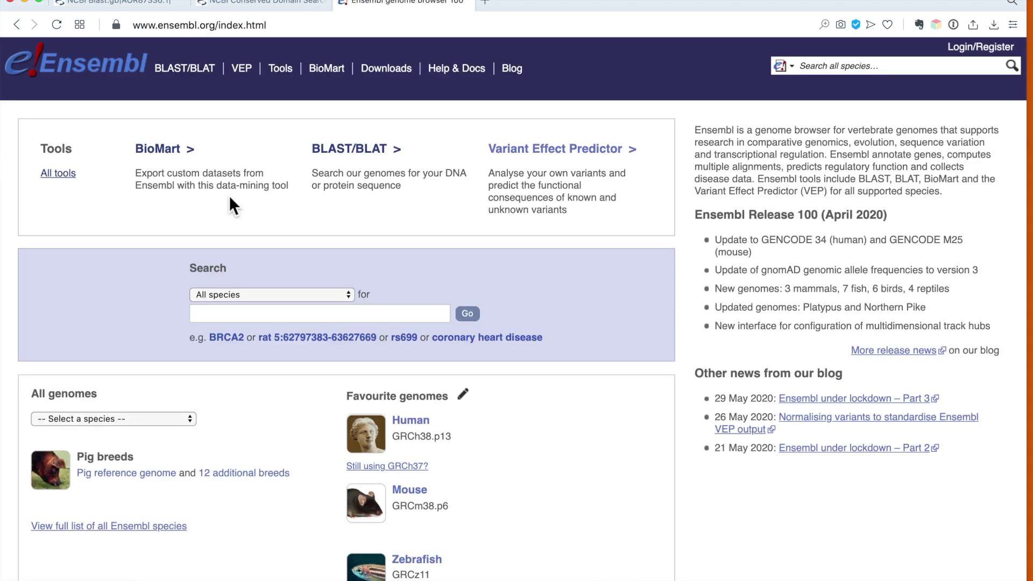
click(260, 295)
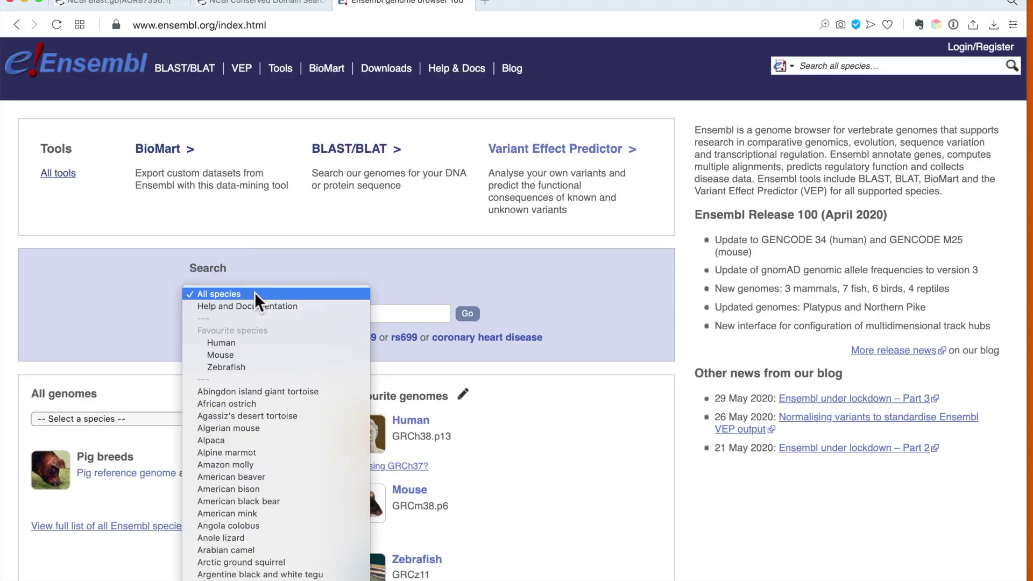
click(222, 344)
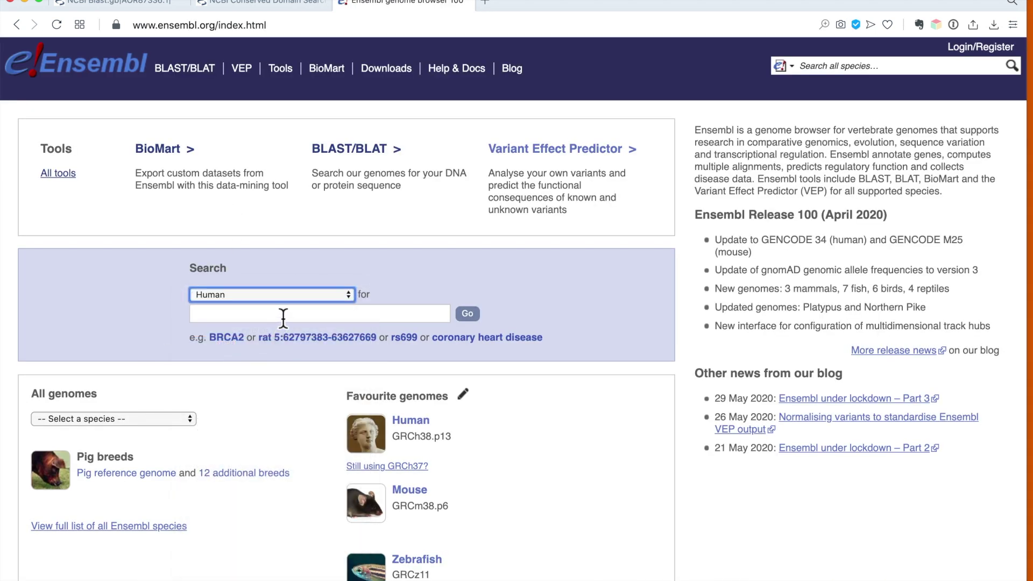
click(283, 318)
text(HK1)
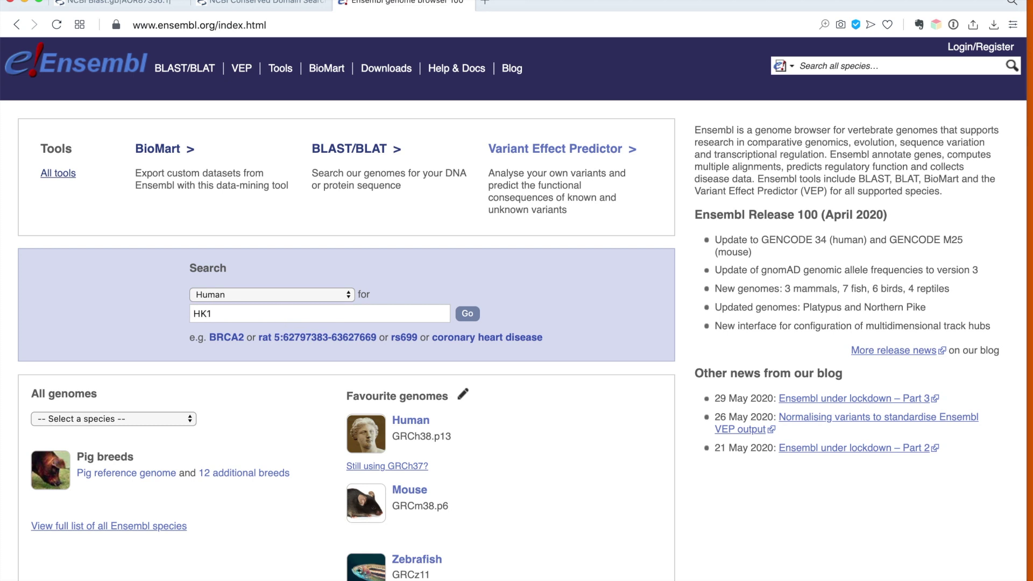
key(Return)
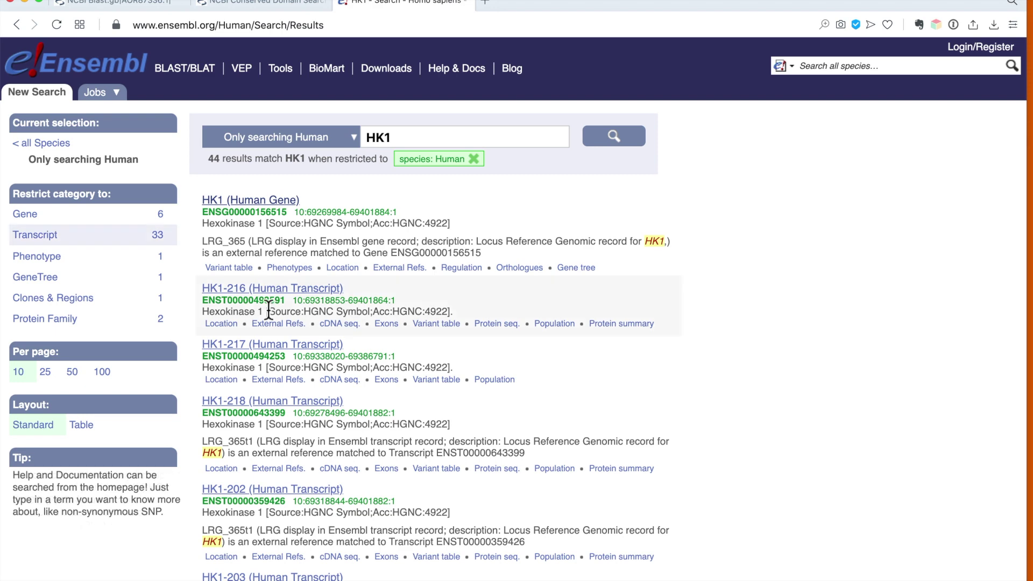
click(264, 213)
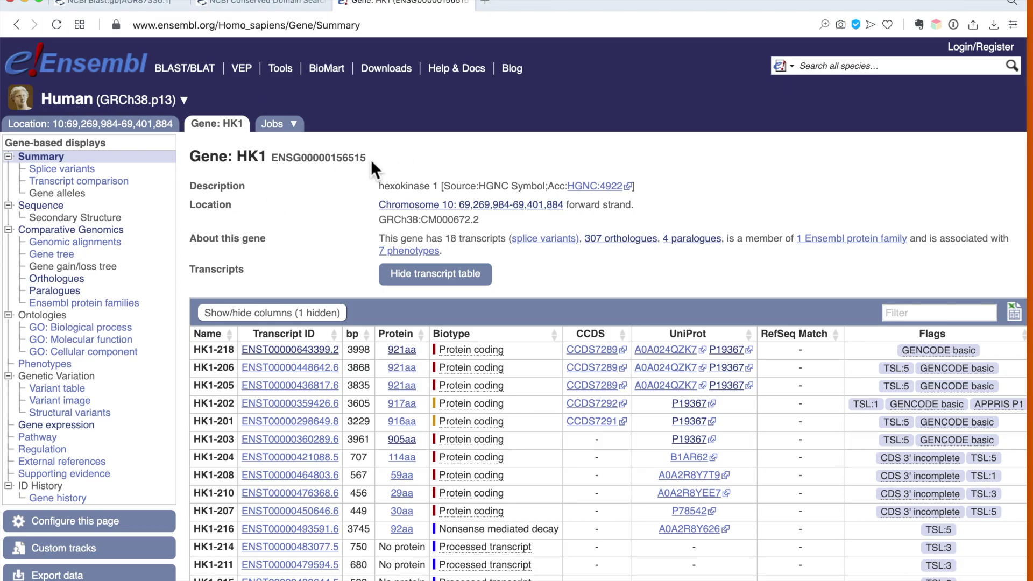
drag(369, 161, 273, 164)
key(super+c)
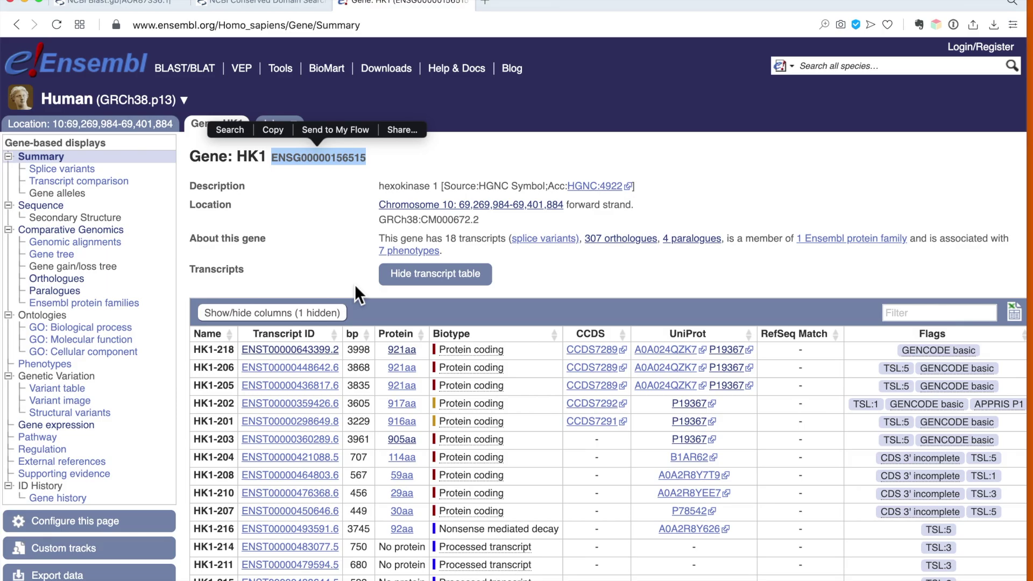
click(189, 71)
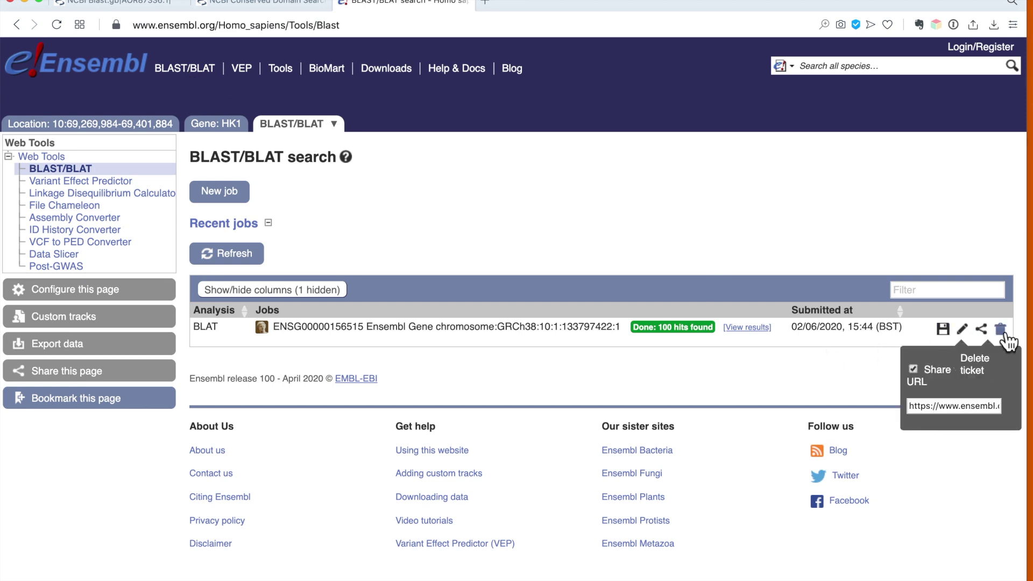
click(1000, 329)
click(659, 124)
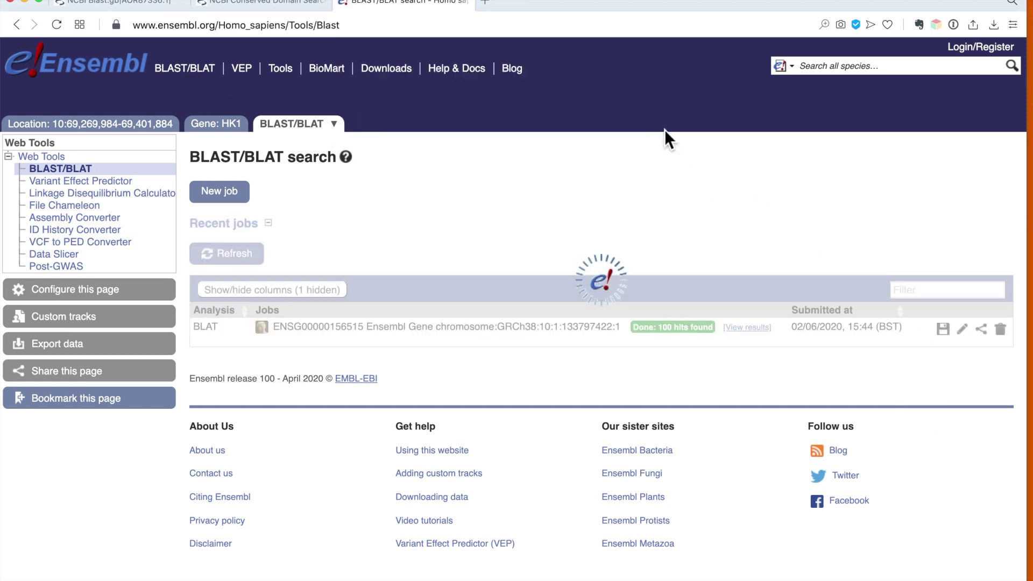
click(593, 276)
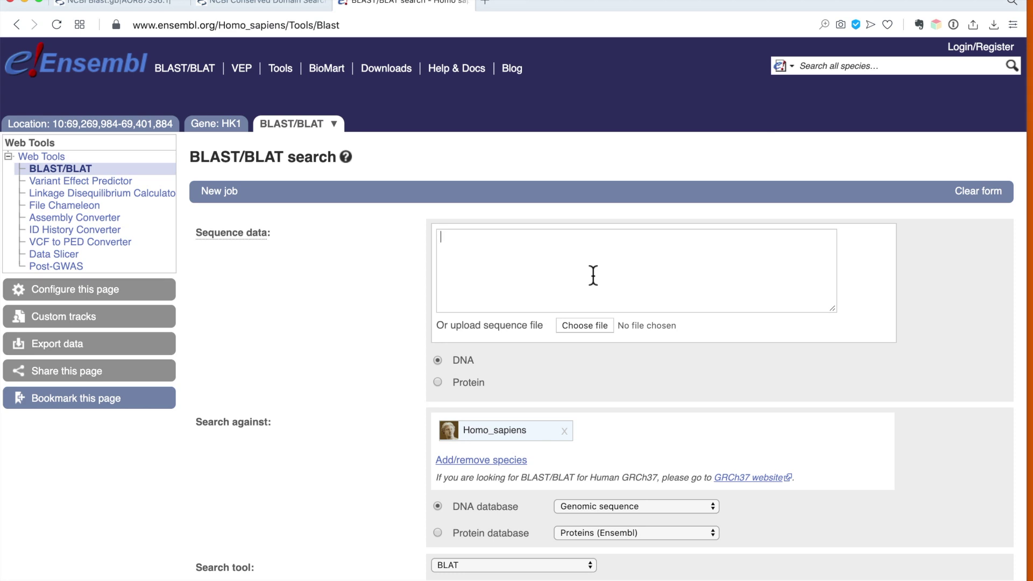
key(super+v)
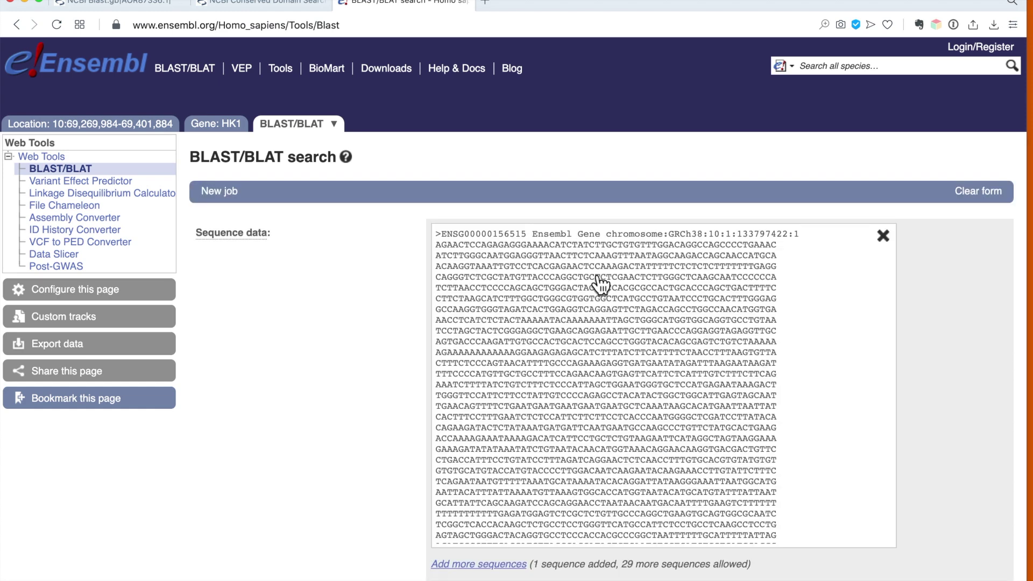
scroll(600, 285, down, 10)
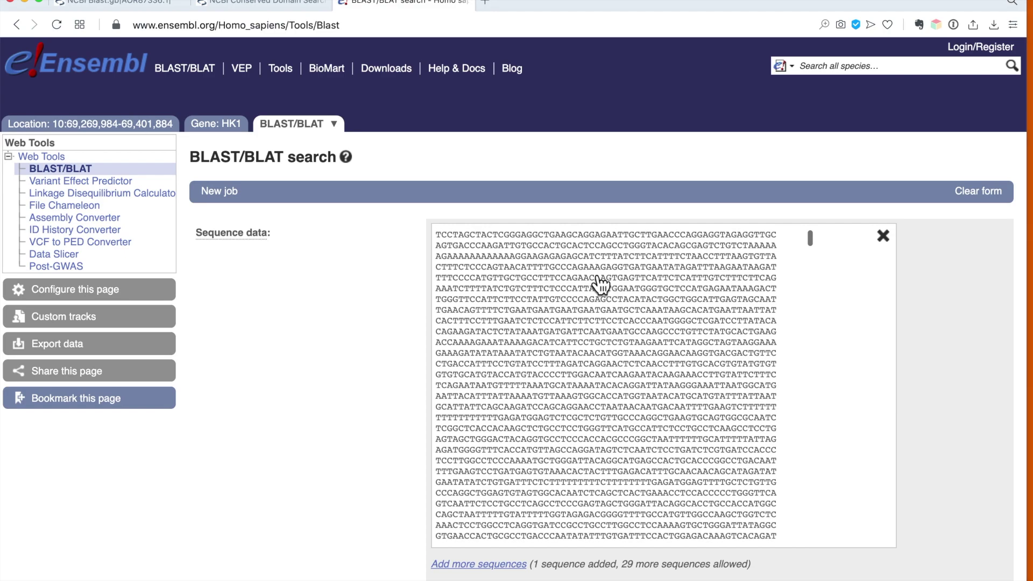
scroll(287, 392, down, 5)
scroll(282, 396, down, 8)
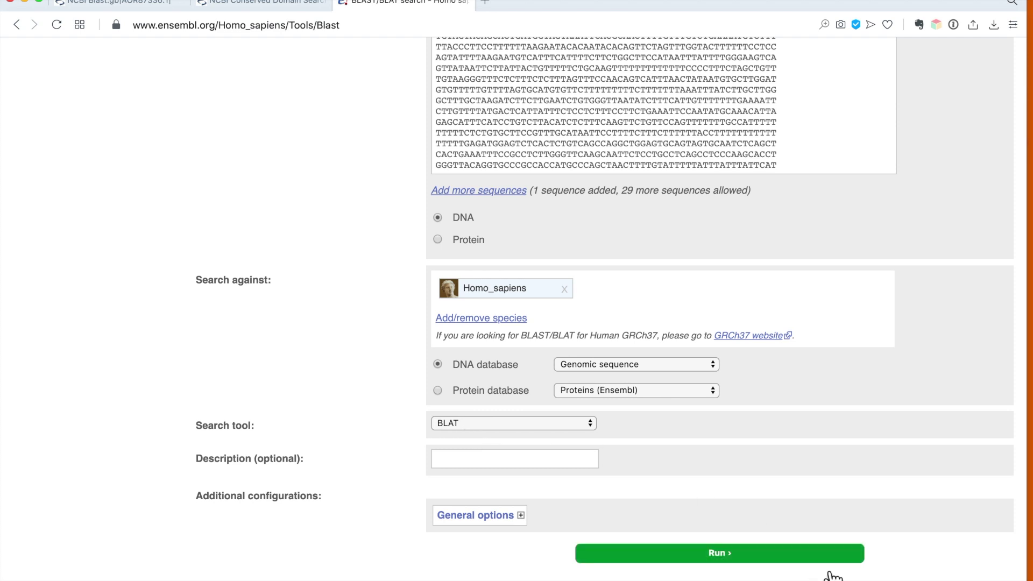
click(716, 556)
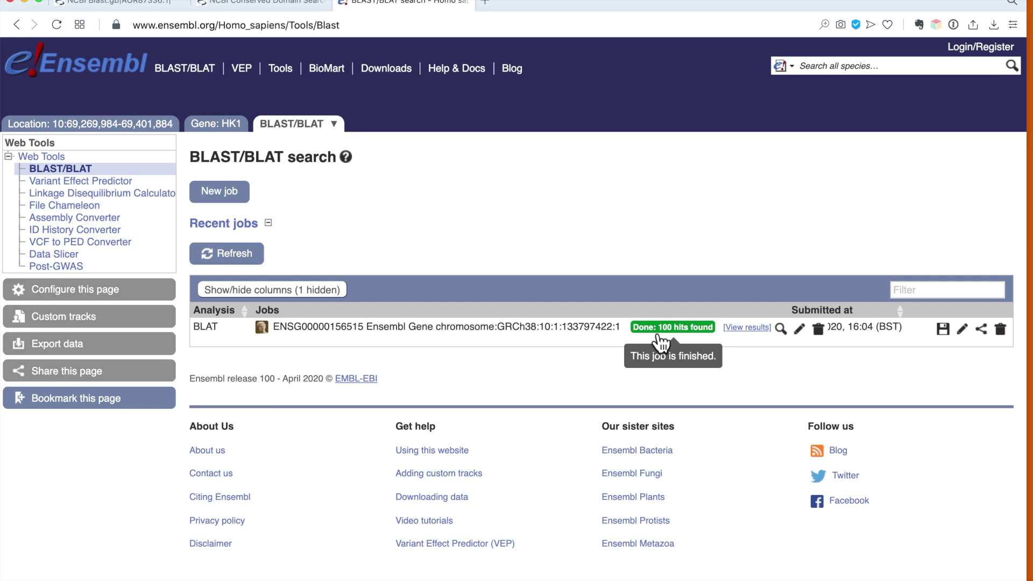
click(658, 339)
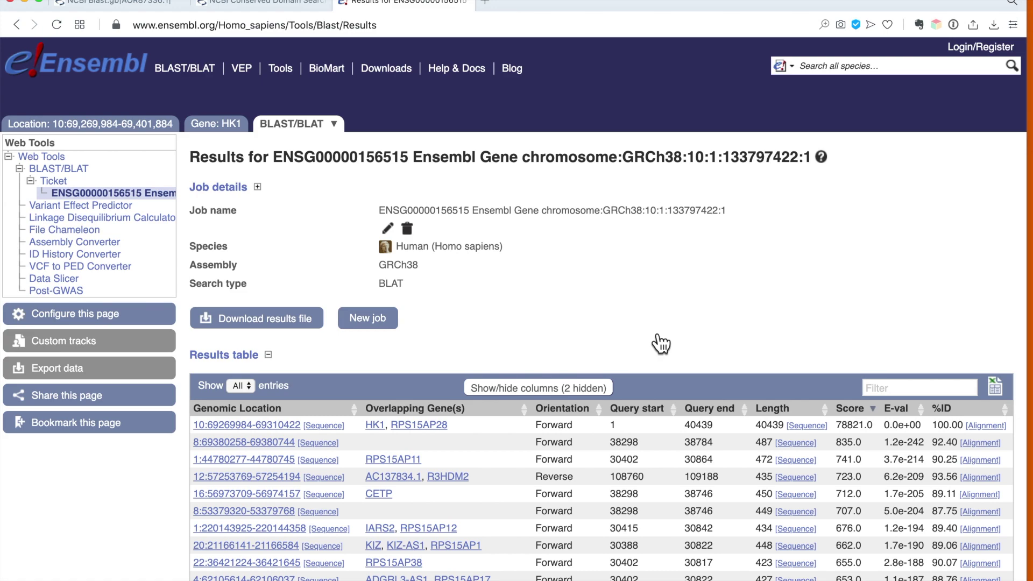
key(super+Tab)
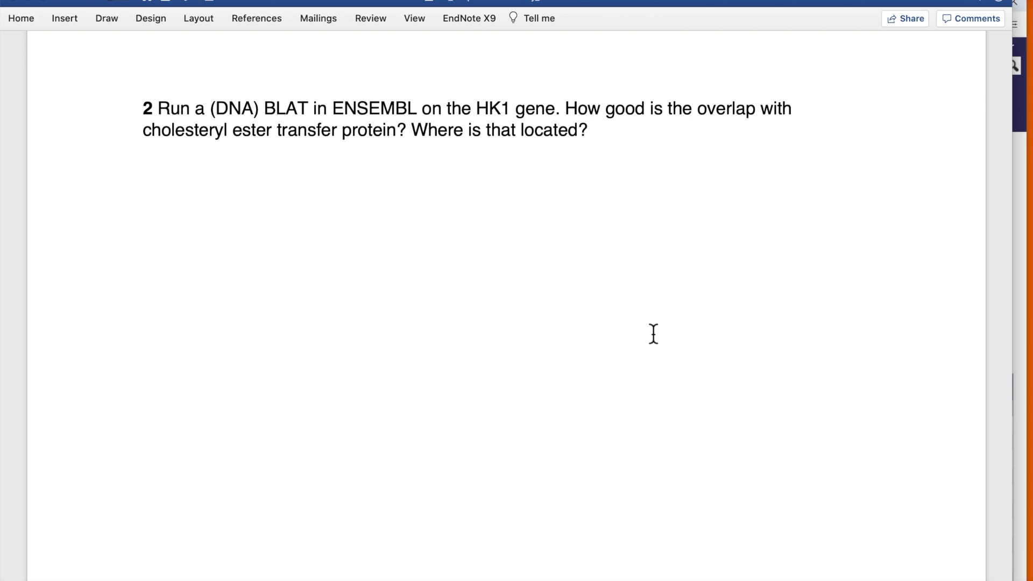
key(super+Tab)
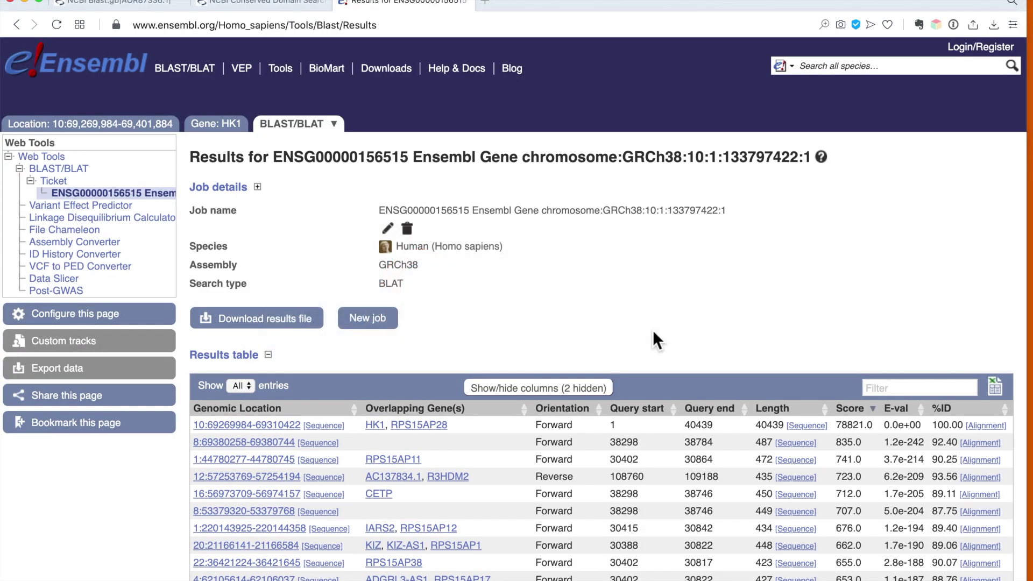
scroll(653, 332, down, 5)
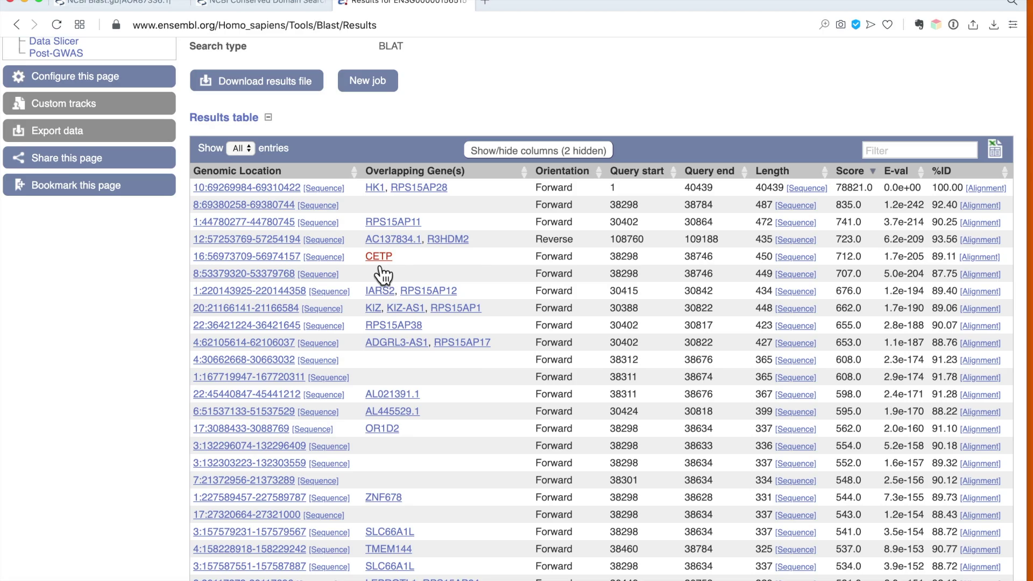
super+click(379, 266)
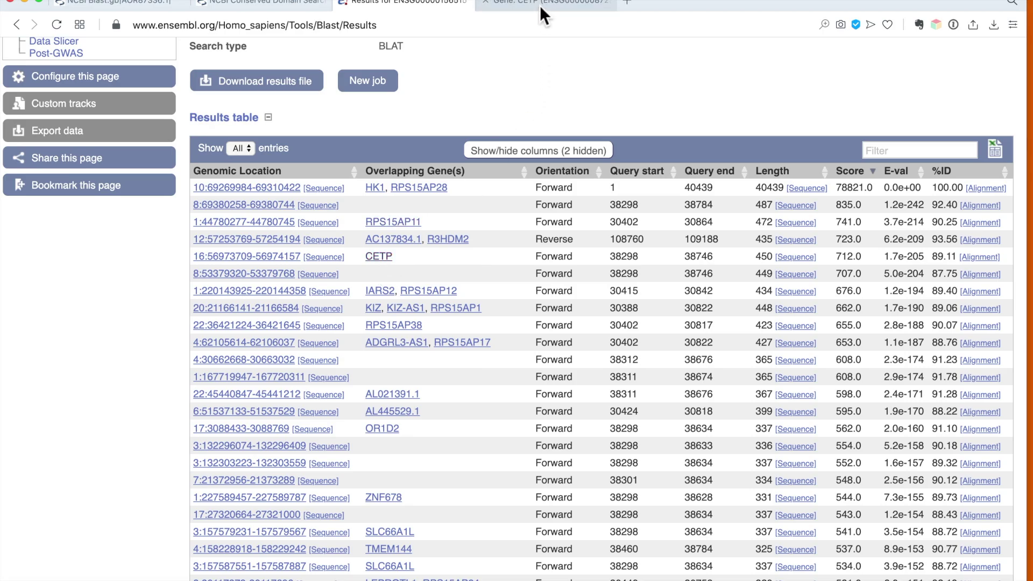
click(539, 5)
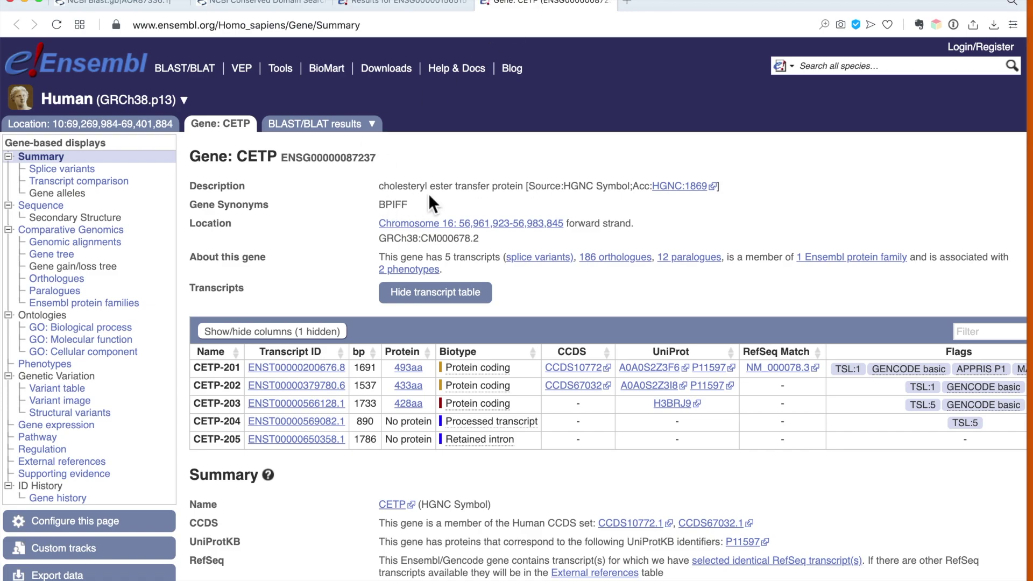
click(412, 4)
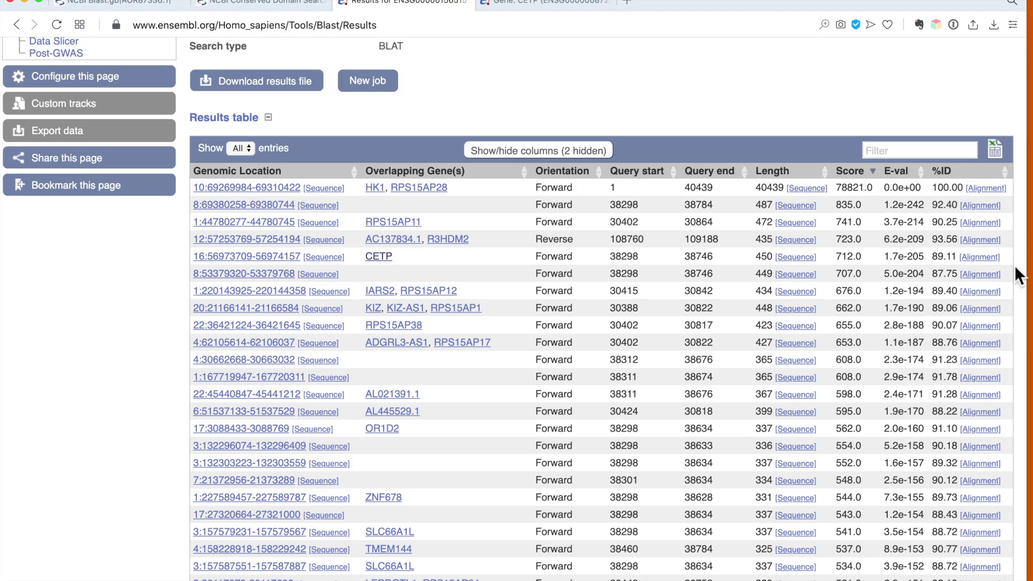
Enter '89 %' as the answer to question 2 in the Word document
key(super+Tab)
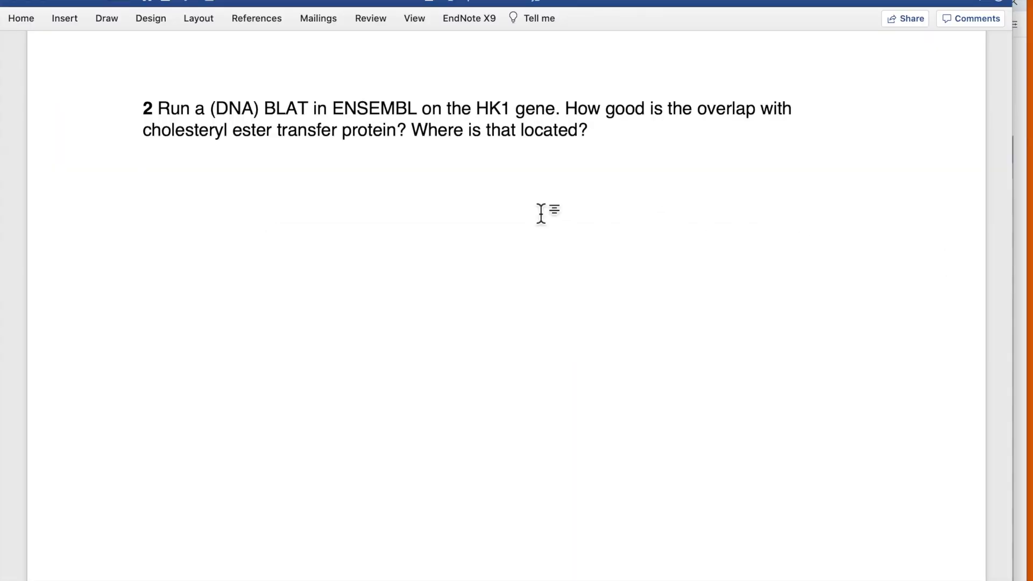
text(89 %)
key(super+Tab)
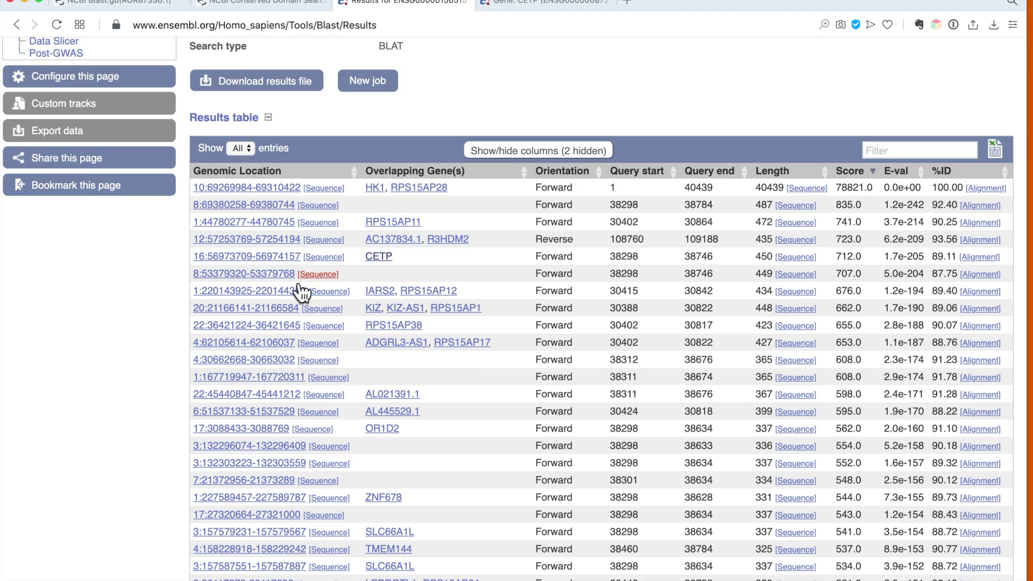
Copy the CETP location 16:56,961,923-56,983,845 from Ensembl's gene summary
click(550, 4)
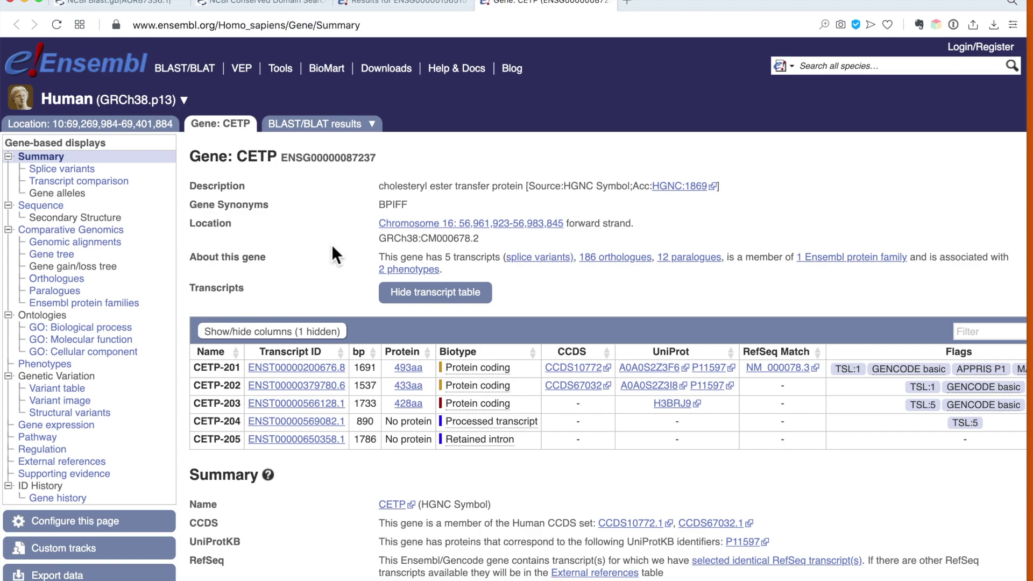
drag(640, 224, 360, 221)
key(super+c)
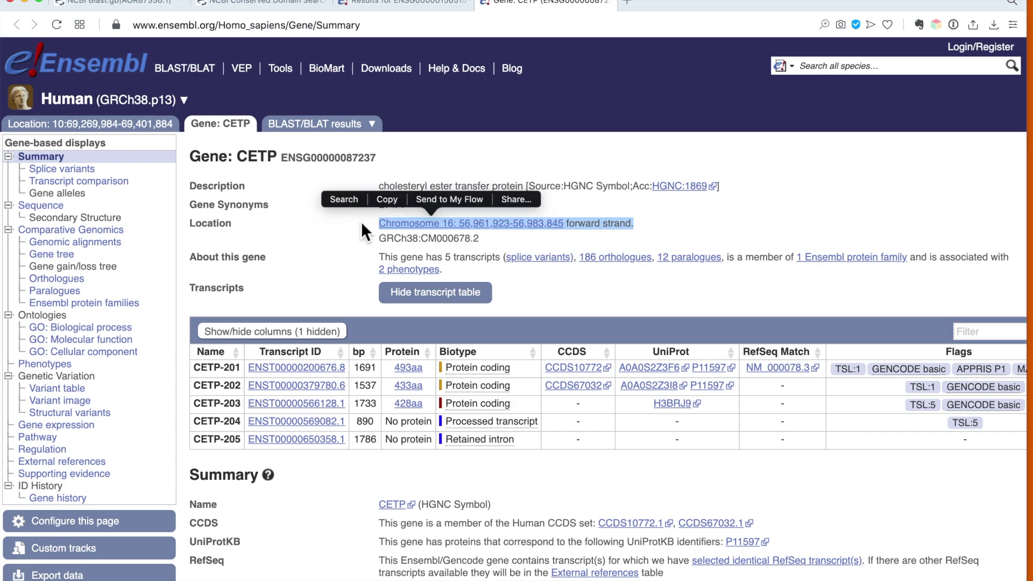
key(super+Tab)
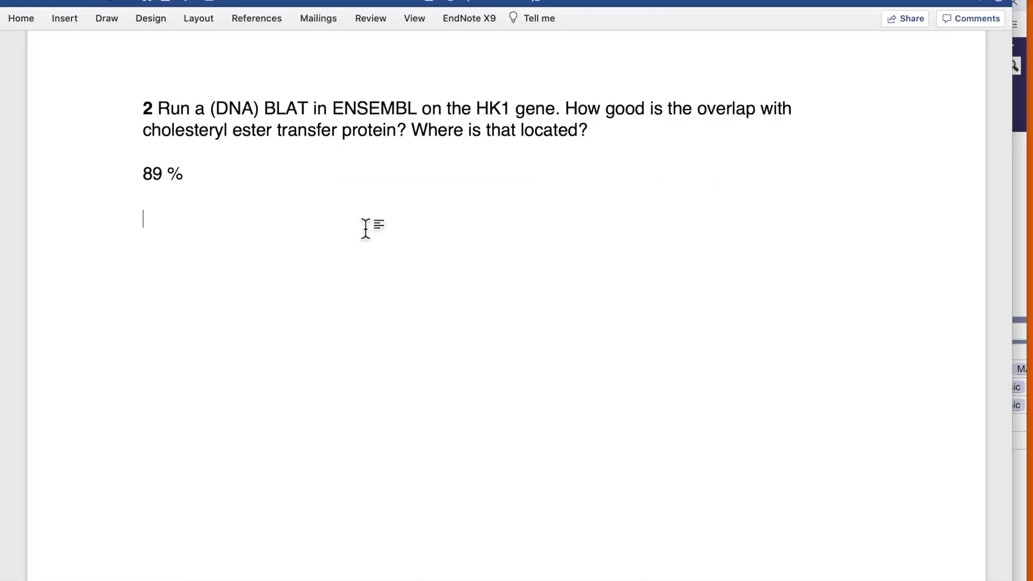
Paste the CETP chromosome 16 location below the 89 % answer
key(super+v)
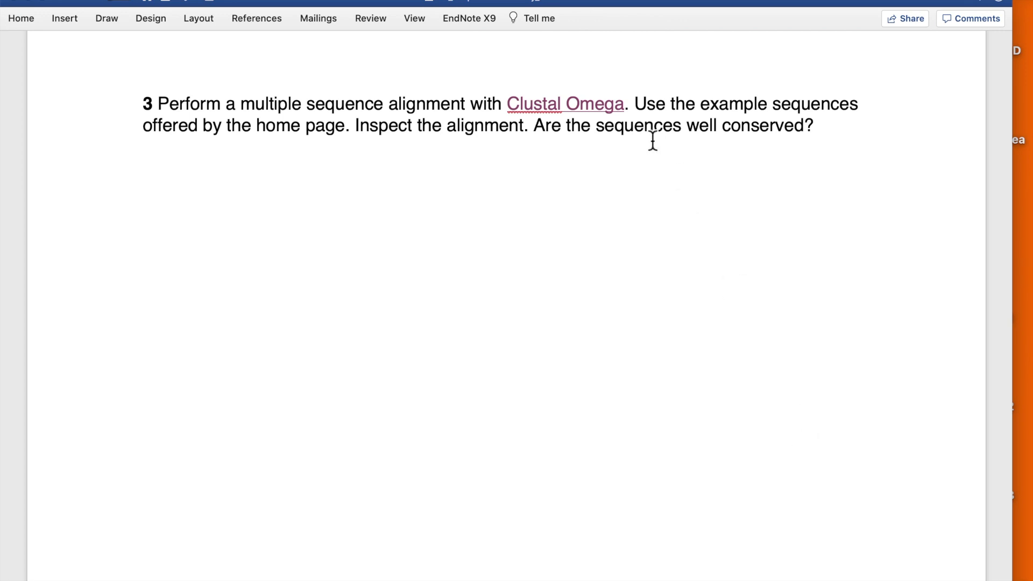
Open the Clustal Omega page from the exercise's hyperlink
click(583, 104)
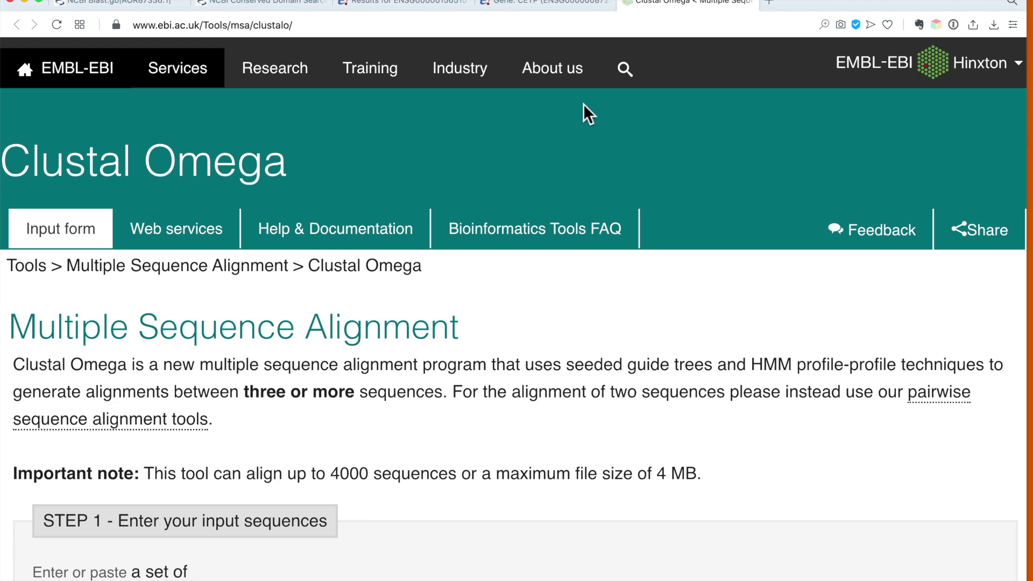
scroll(583, 104, down, 5)
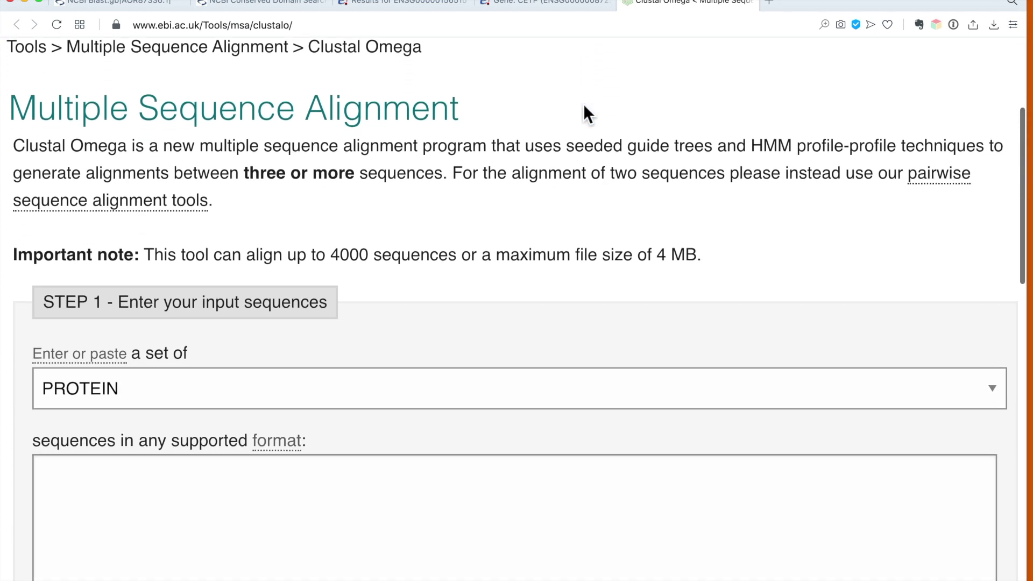
scroll(583, 104, down, 3)
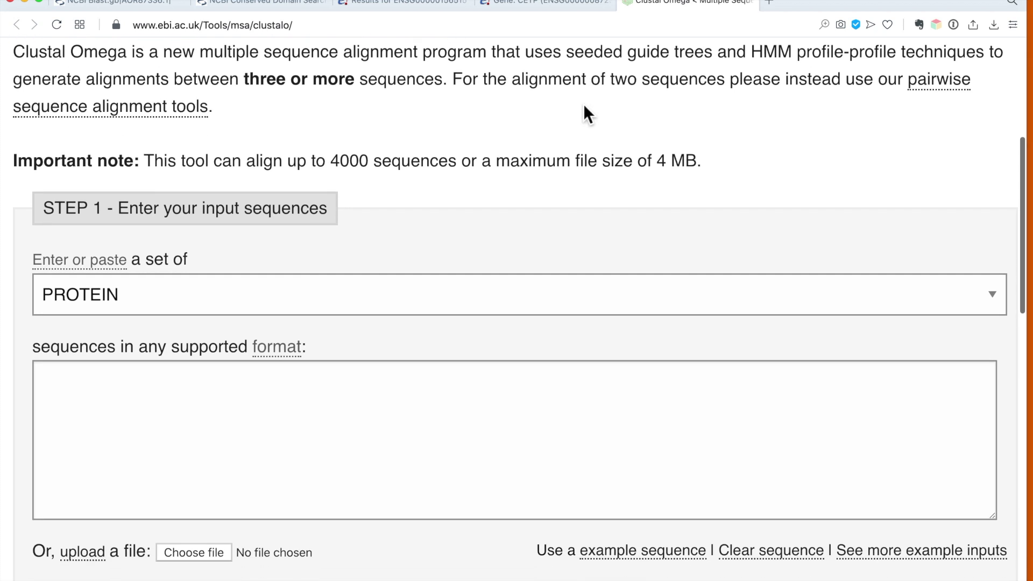
scroll(583, 104, up, 1)
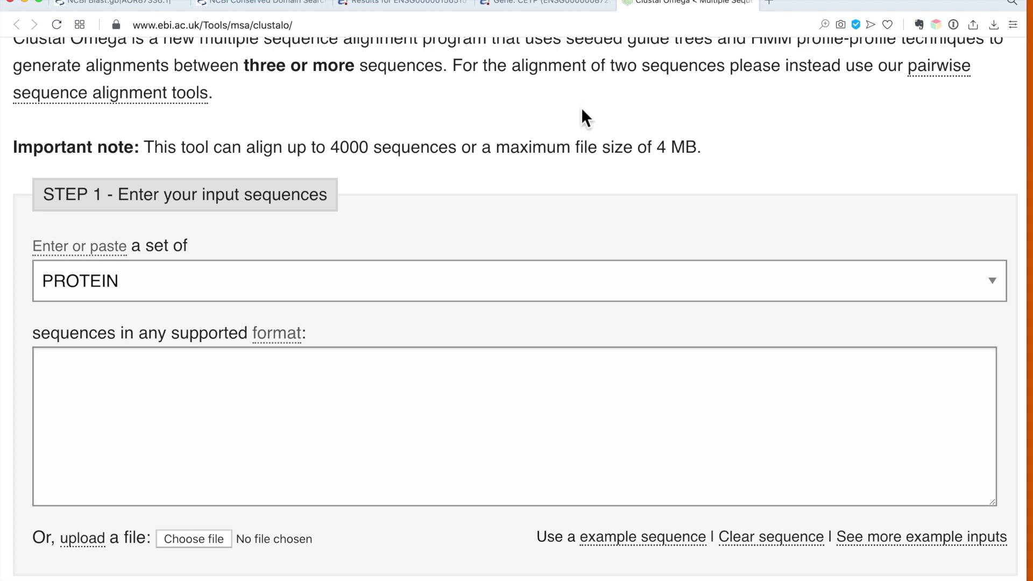
Load the example human, mouse and goat hemoglobin sequences, enlarge the input box, and submit
click(661, 553)
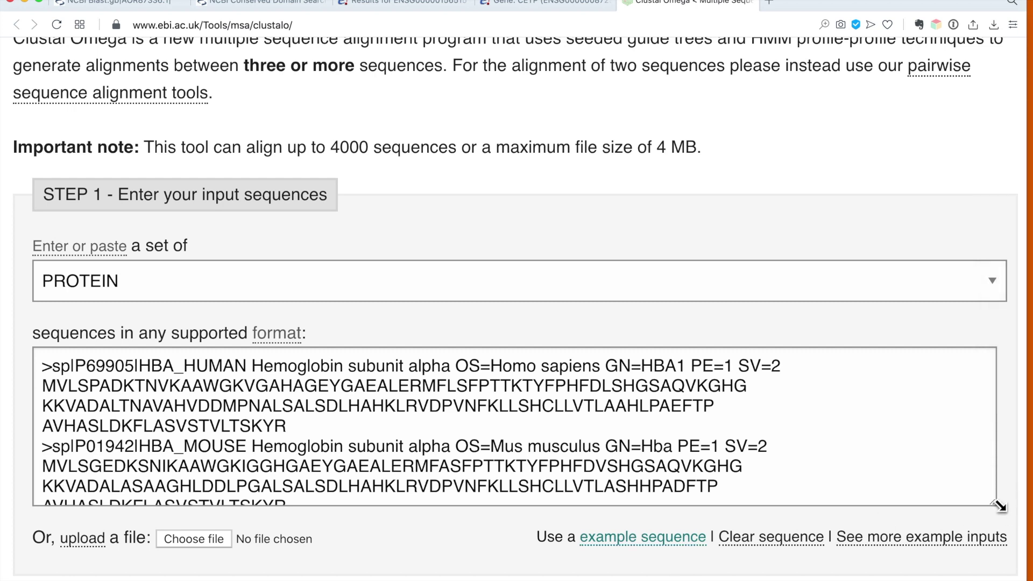
drag(998, 505, 987, 580)
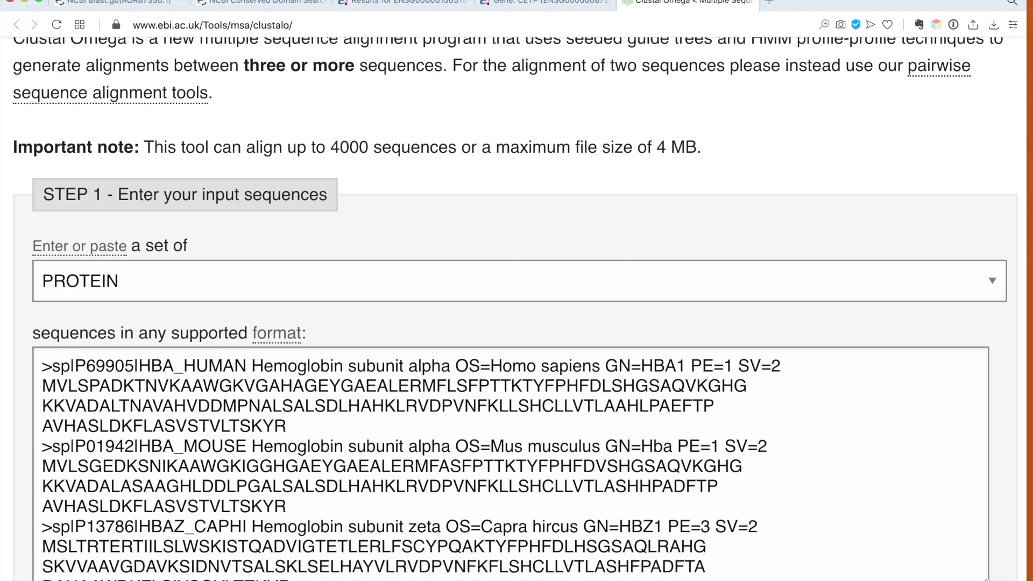
scroll(934, 519, down, 2)
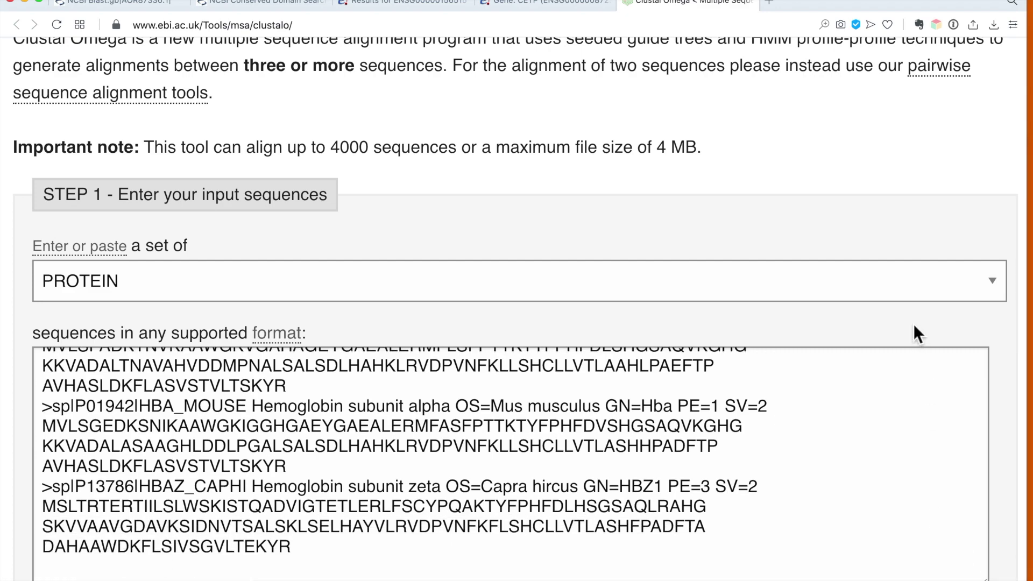
scroll(912, 323, down, 5)
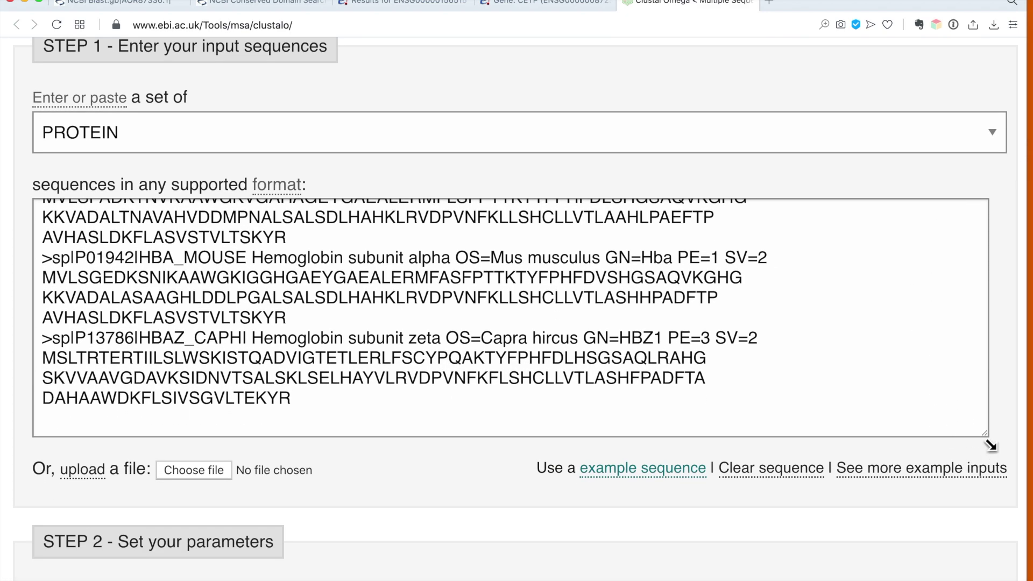
drag(990, 445, 986, 540)
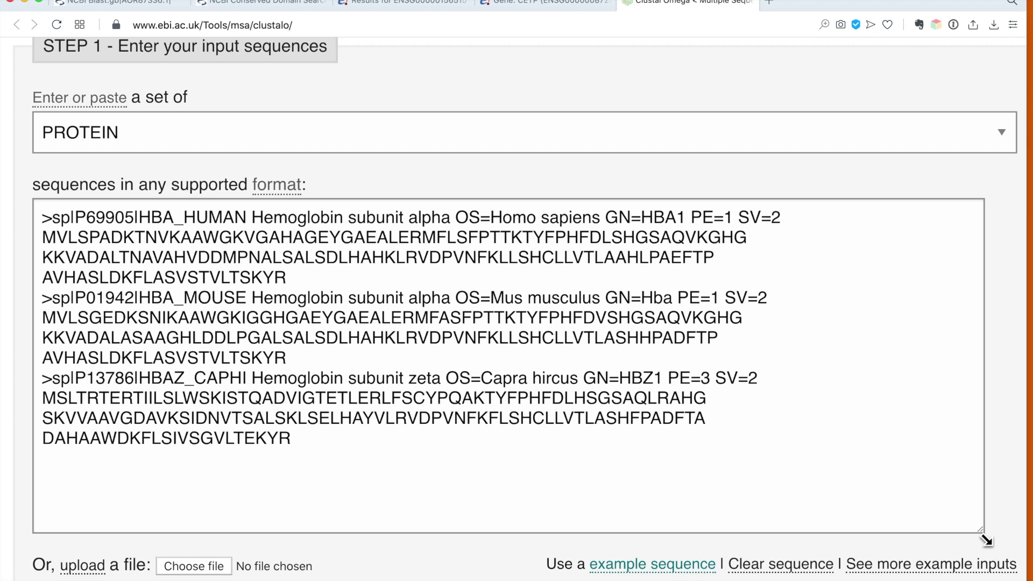
scroll(984, 537, down, 10)
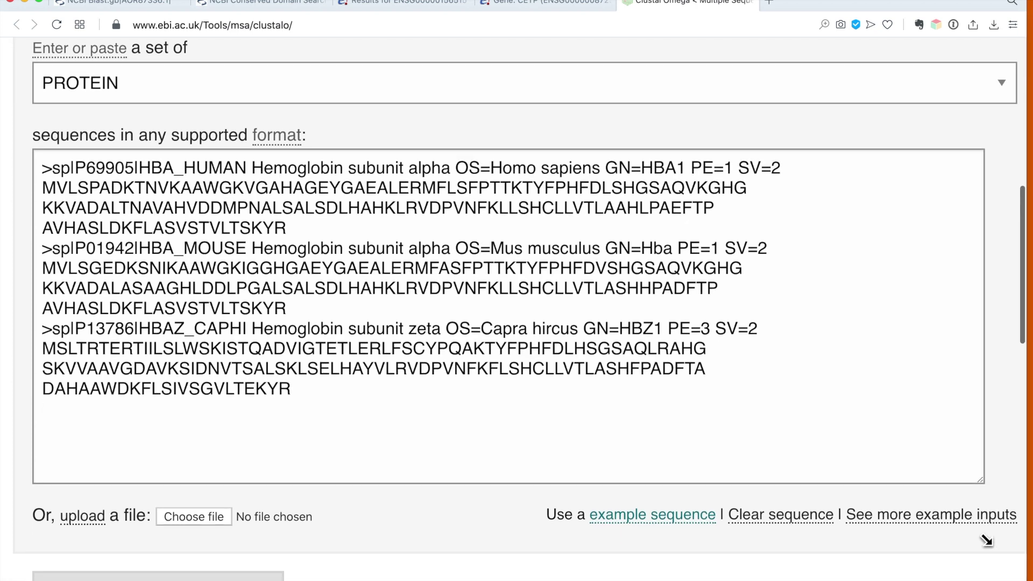
scroll(980, 534, down, 2)
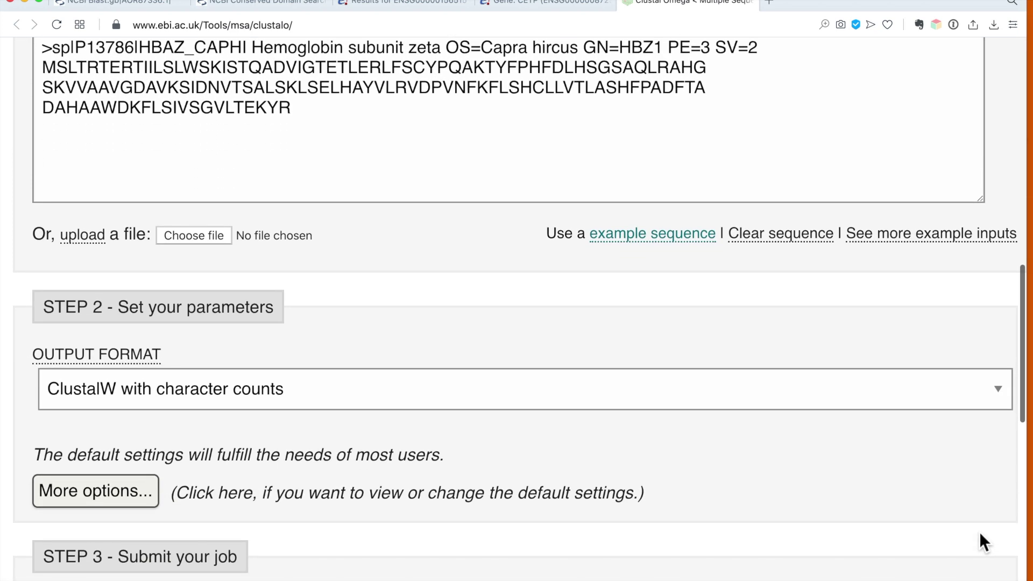
scroll(980, 534, down, 8)
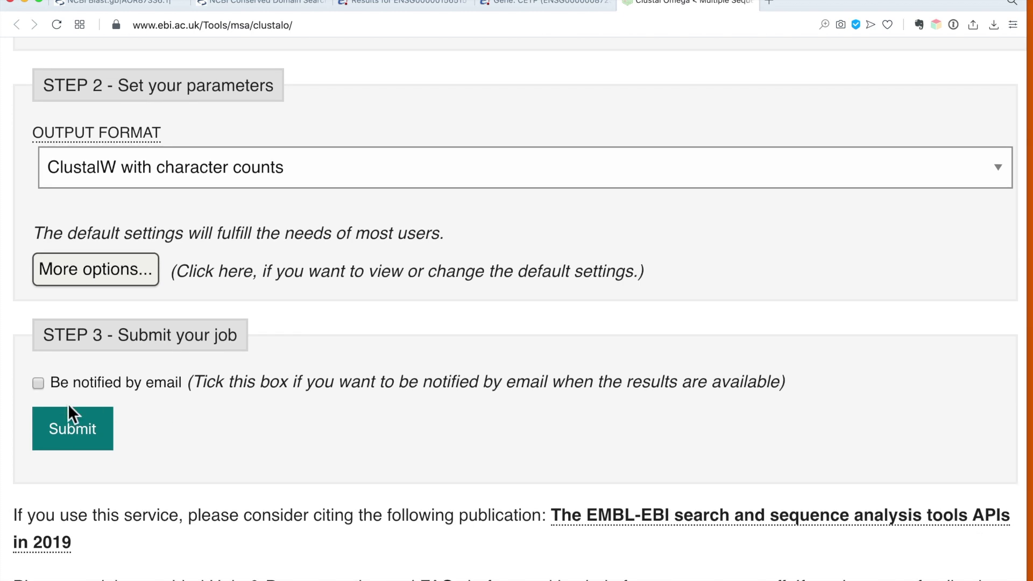
click(70, 446)
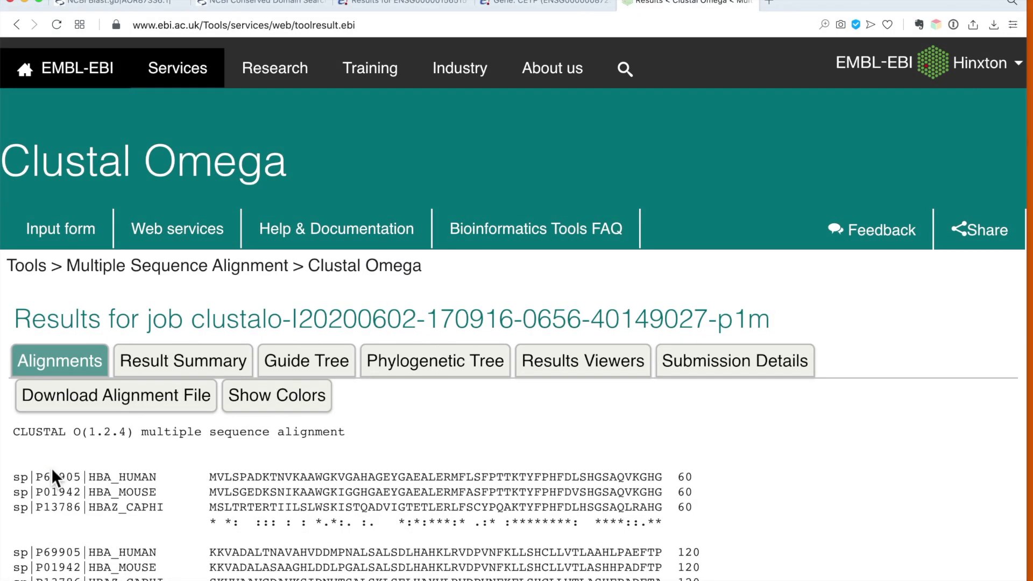
Zoom the alignment results page to 175% and switch on residue colouring
scroll(53, 473, down, 3)
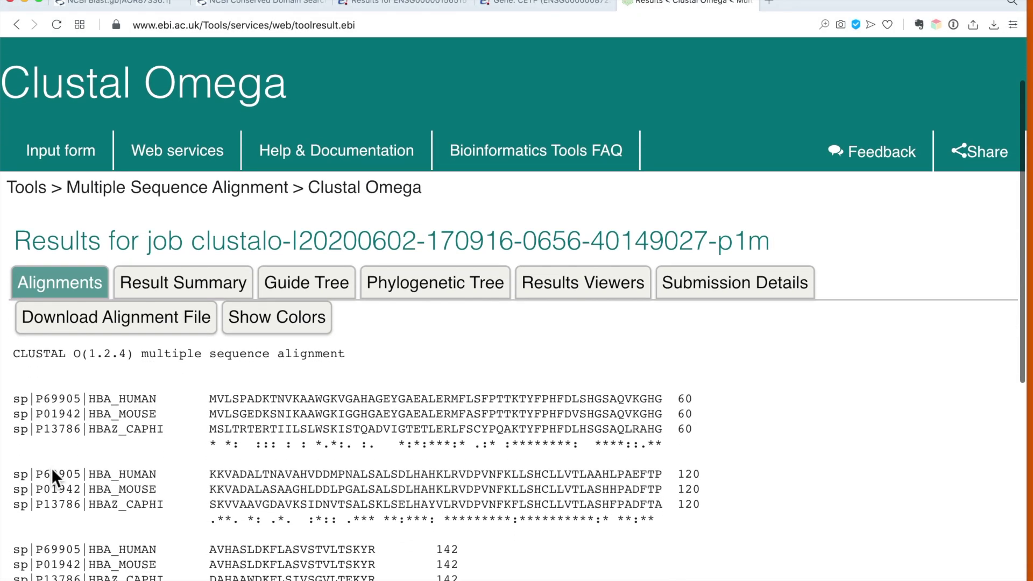
scroll(53, 471, up, 1)
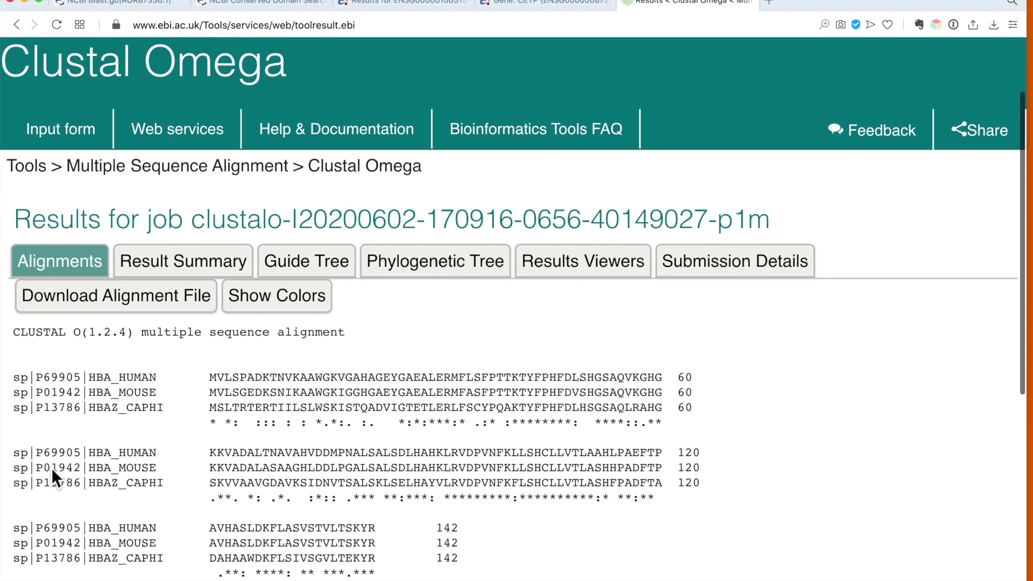
key(super+equal)
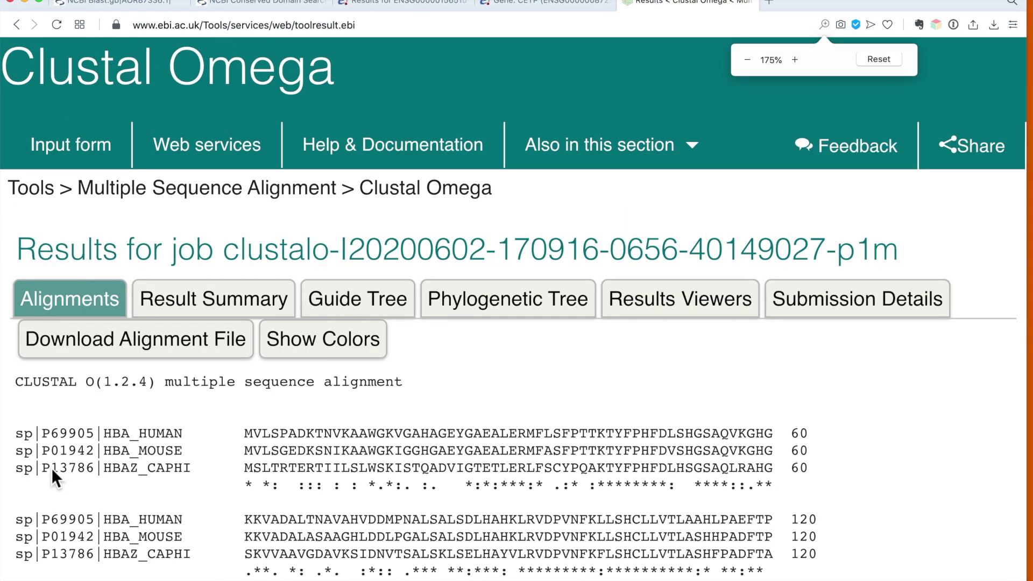
scroll(56, 477, down, 3)
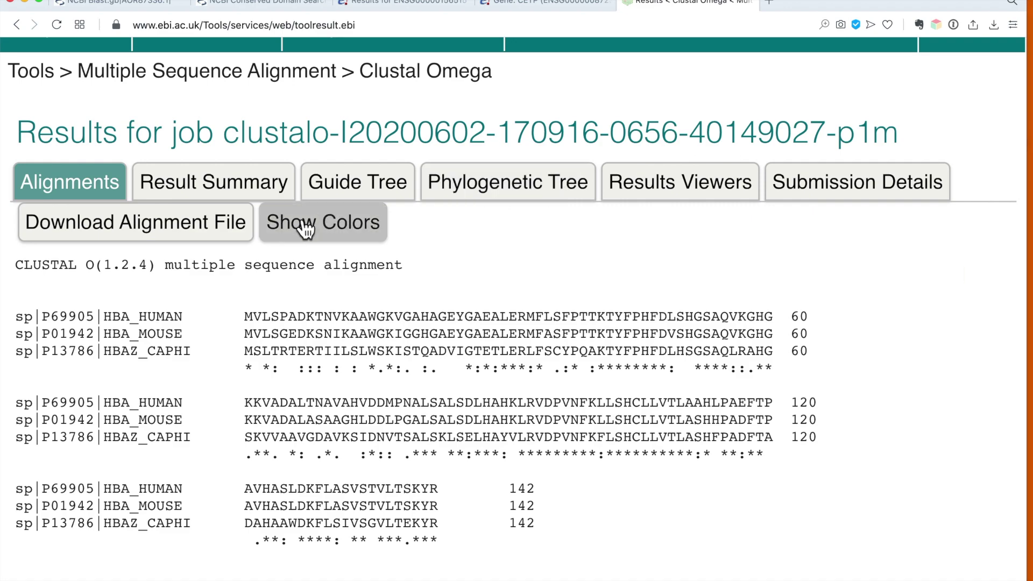
click(307, 224)
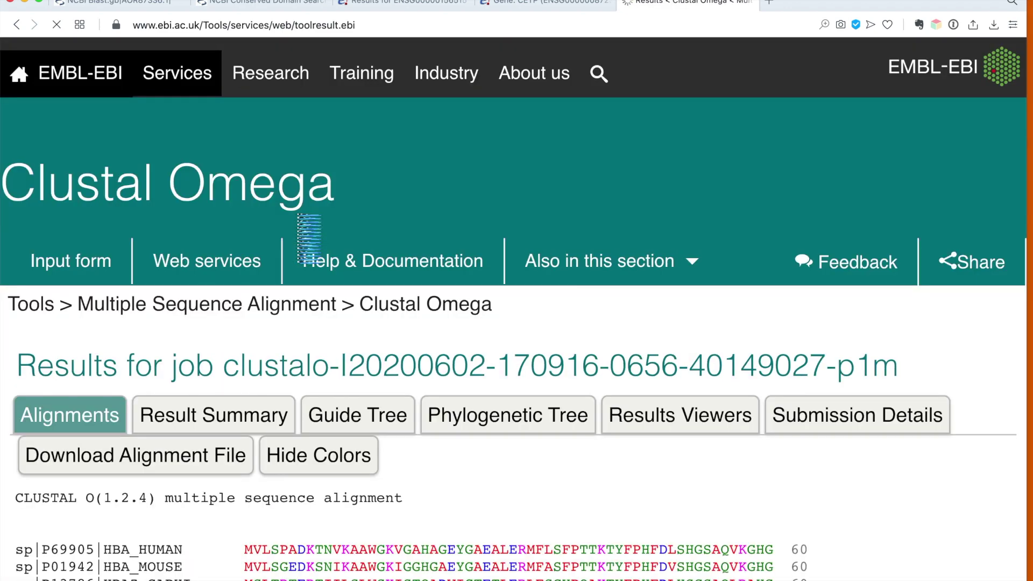
Scroll down to inspect the colour-coded alignment through position 142
scroll(309, 237, down, 4)
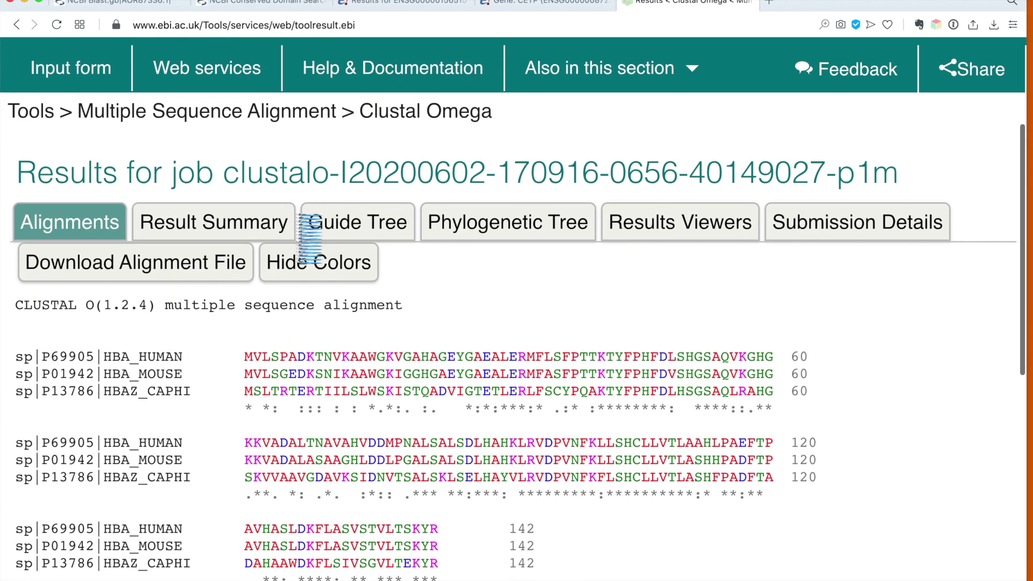